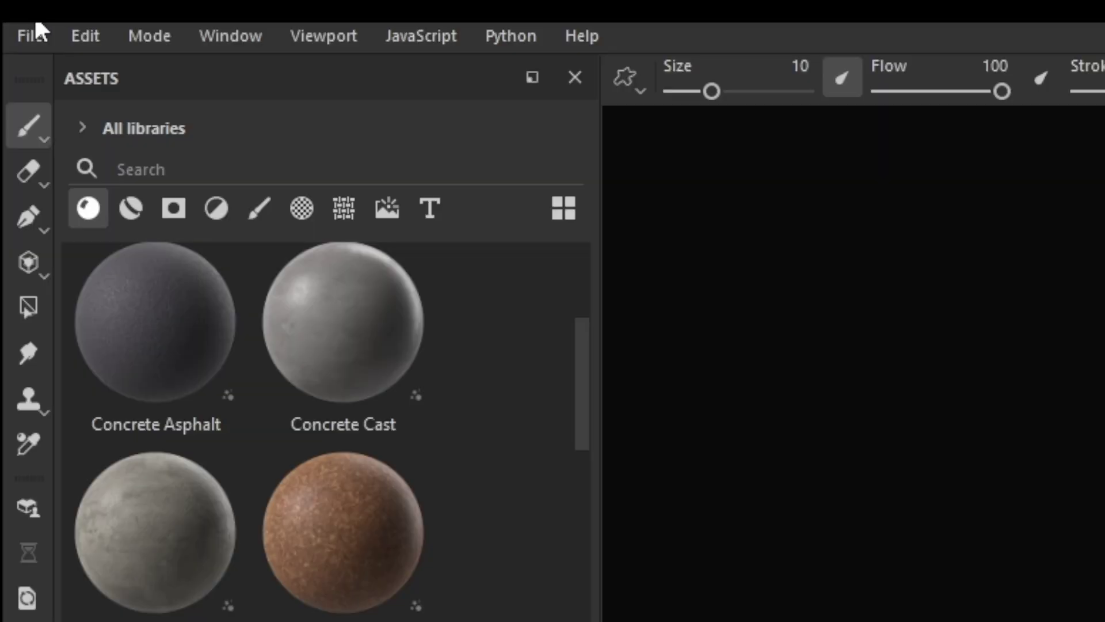
- Set up a texture export with the Unreal Engine (Packed) output template and the USD asset export enabled
click(11, 19)
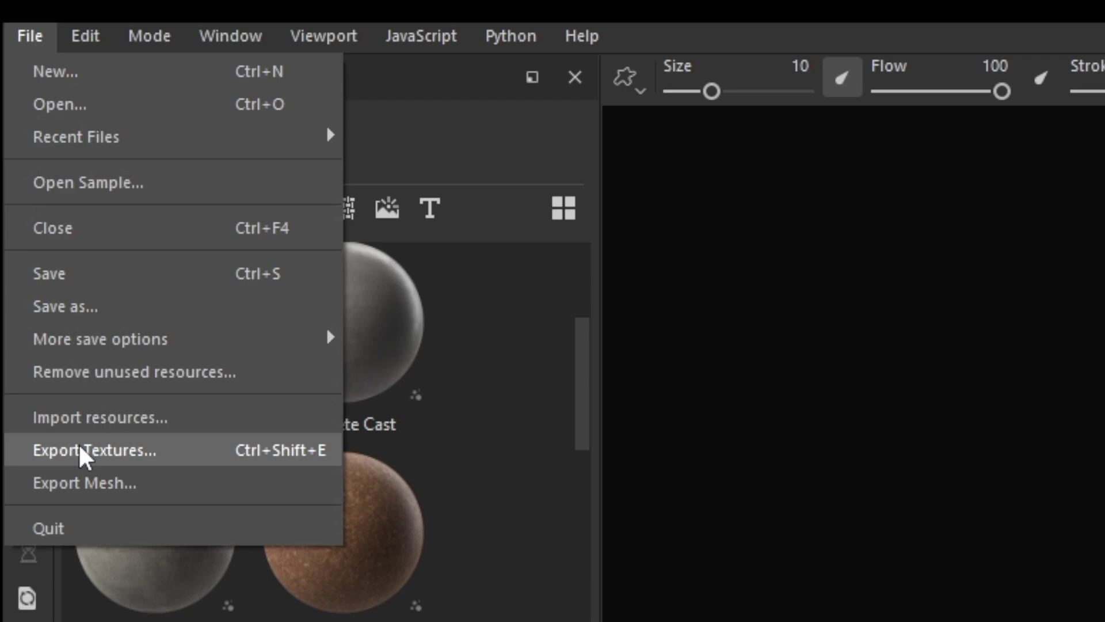
click(92, 450)
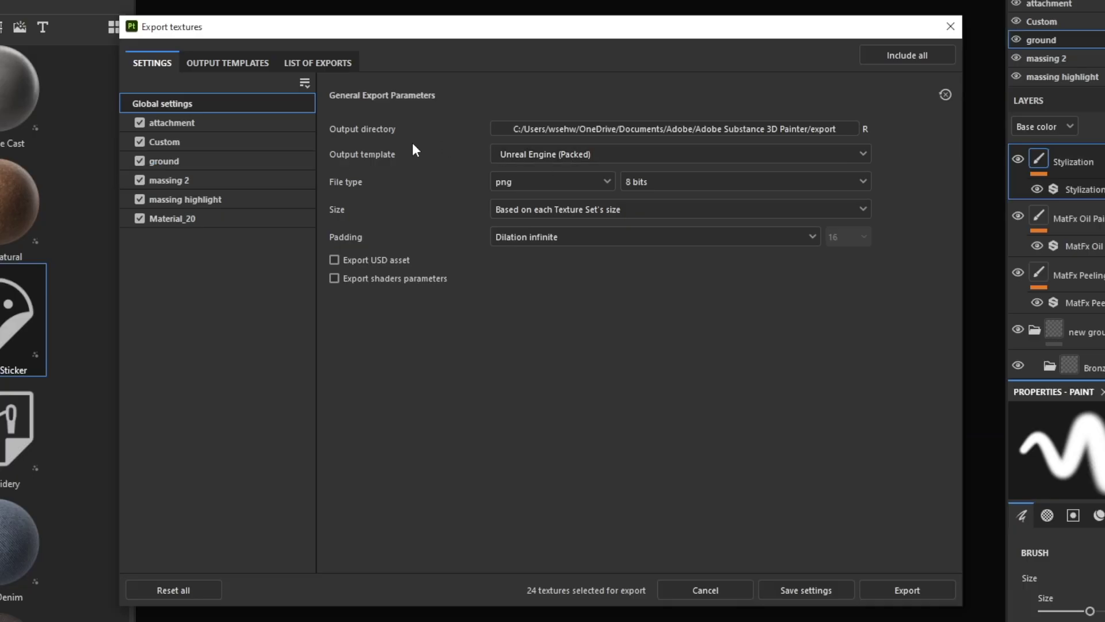
click(575, 154)
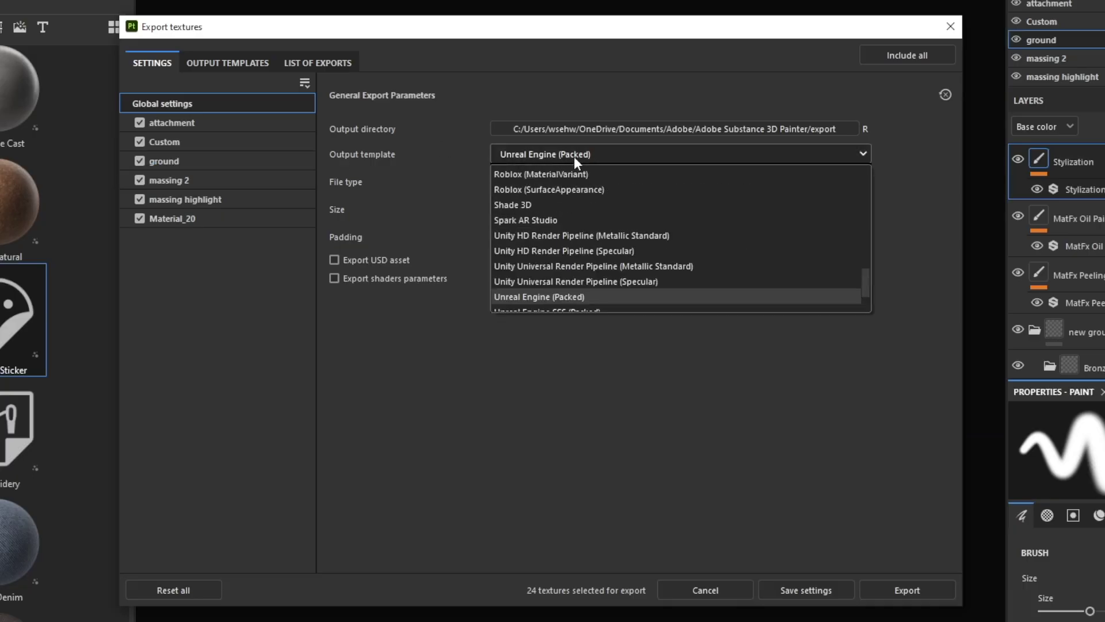
click(543, 296)
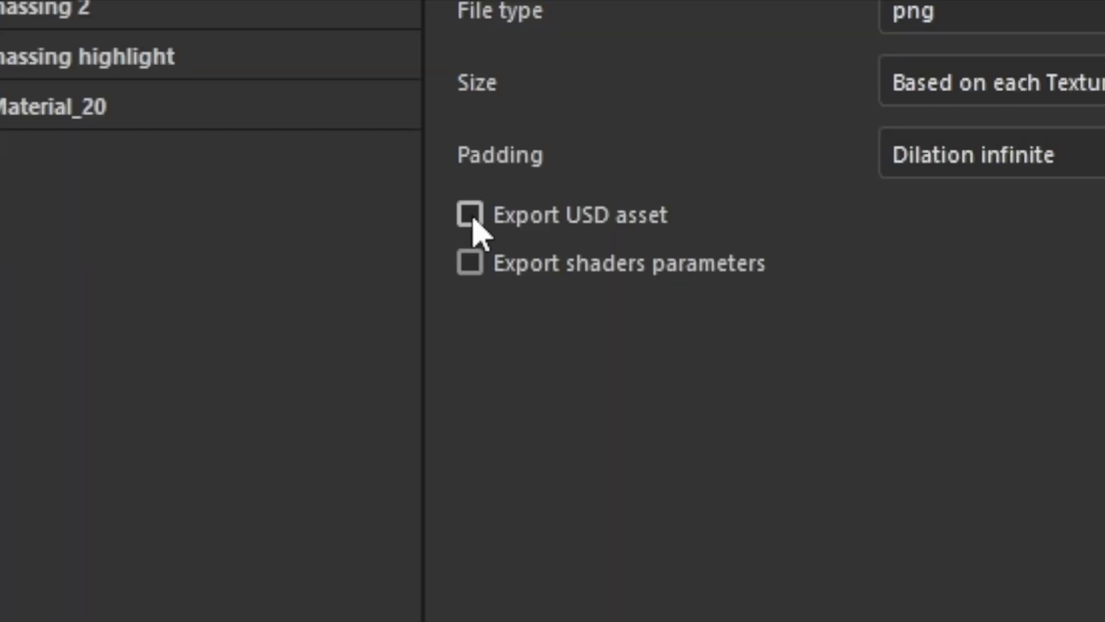
click(334, 260)
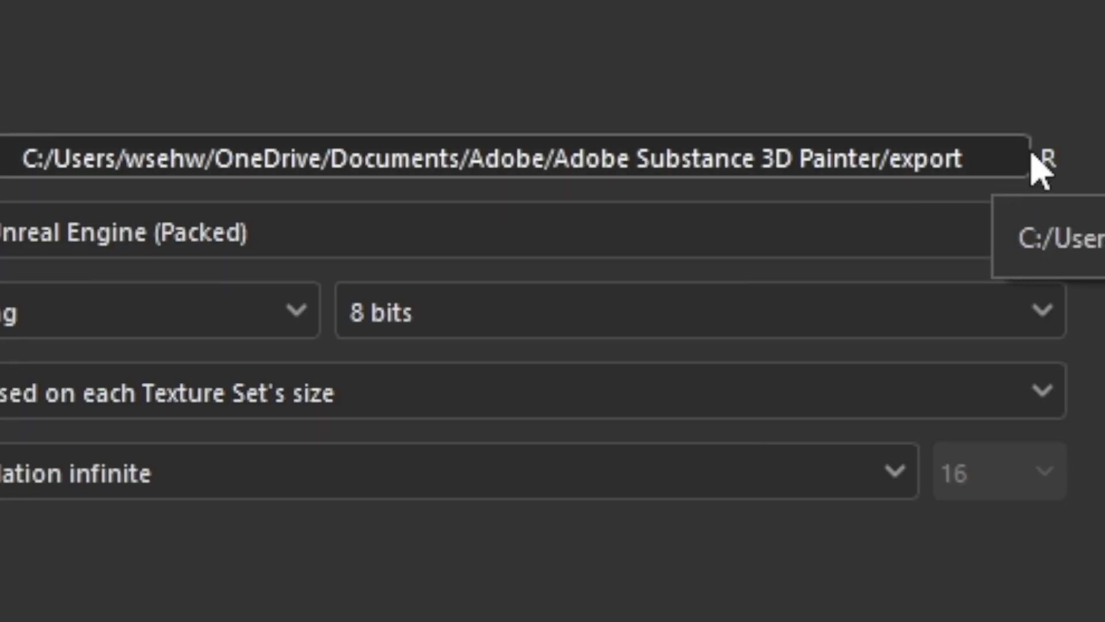
- Create an m0 folder on the Desktop as the output directory and export the textures into it
click(981, 158)
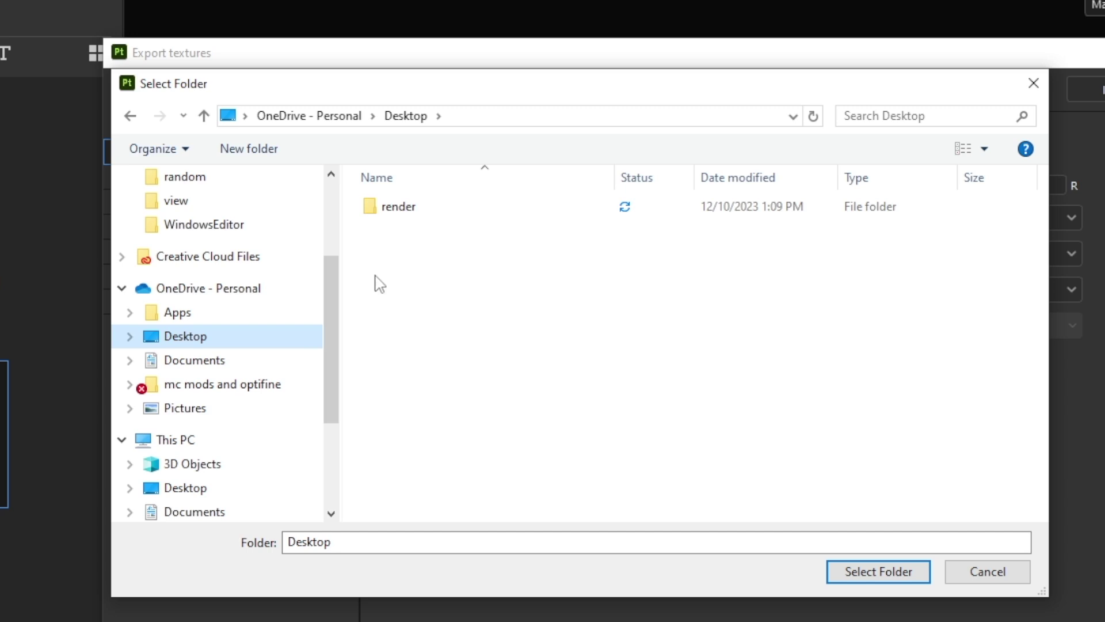
right_click(417, 378)
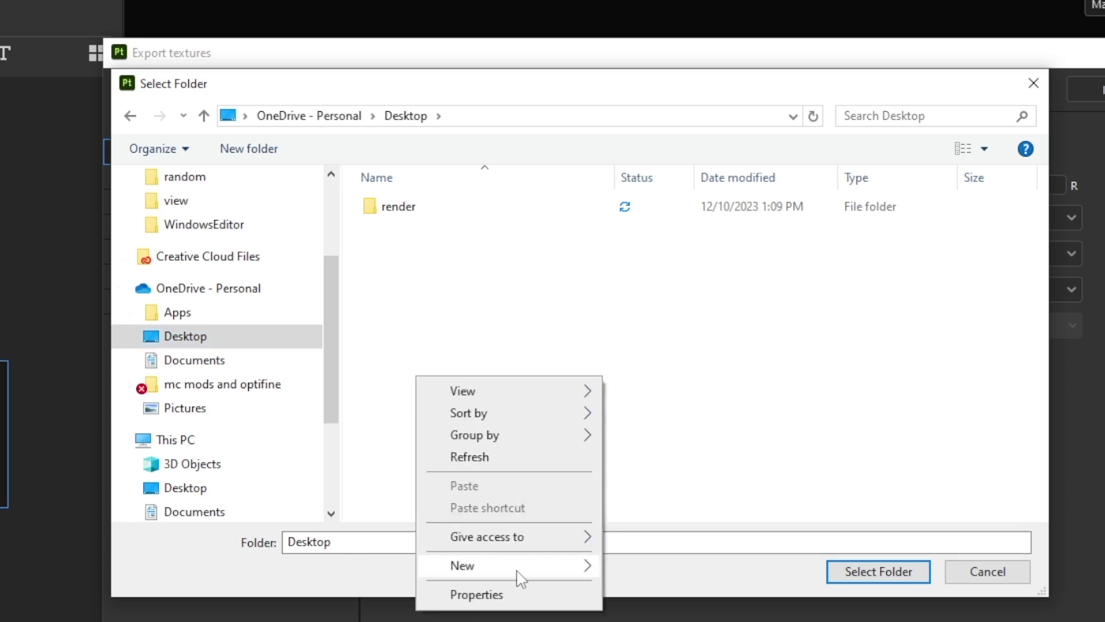
mouse_move(521, 567)
click(633, 565)
text(m0)
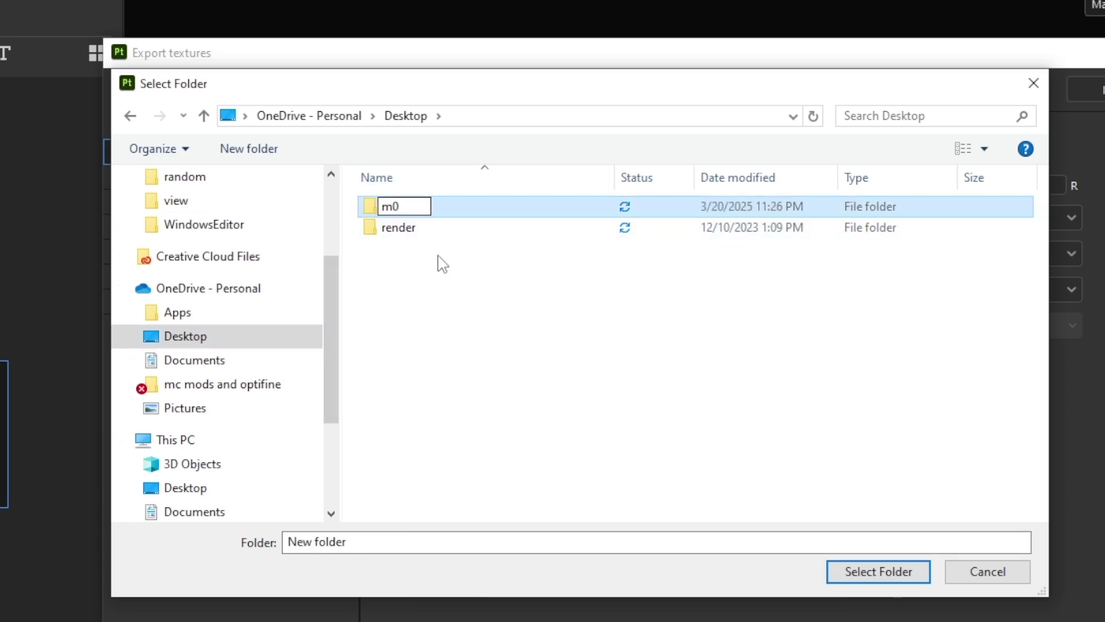
key(Return)
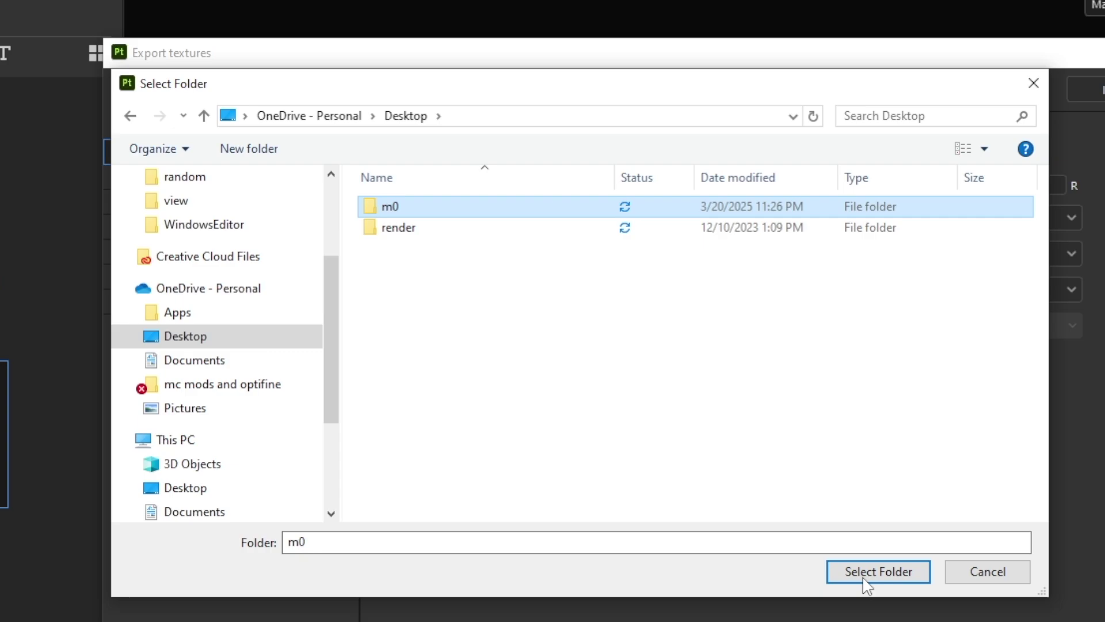
click(863, 575)
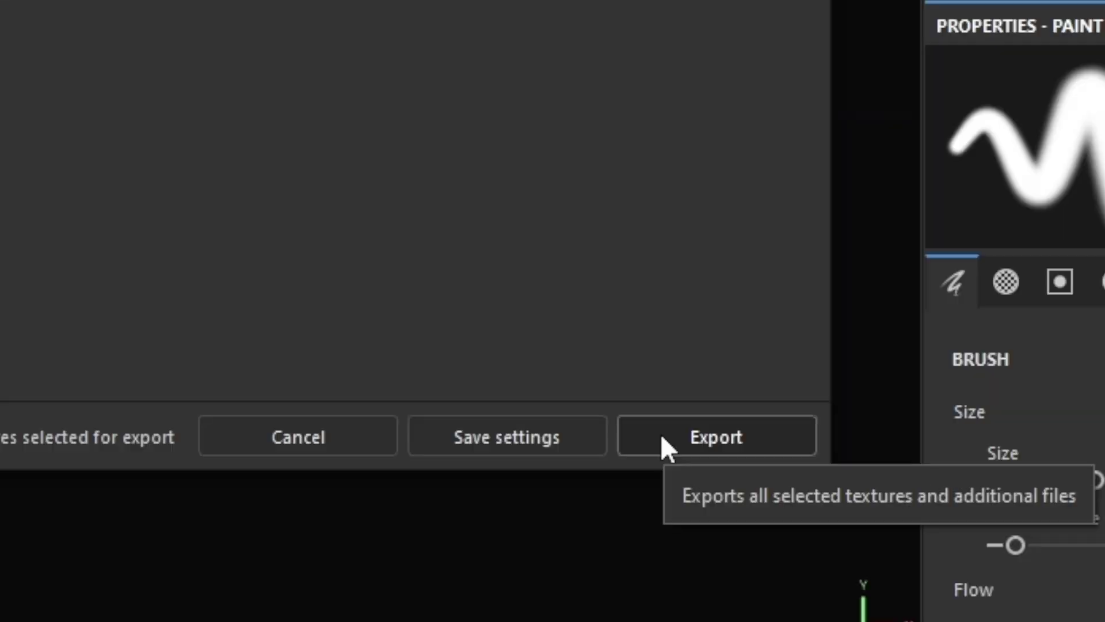
click(802, 513)
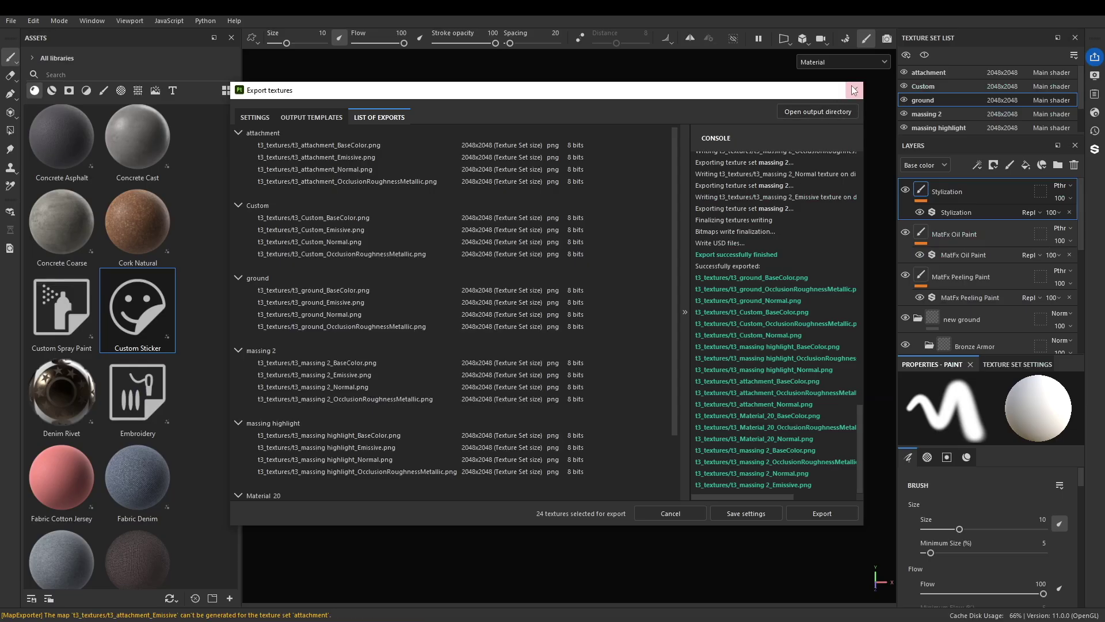
click(854, 90)
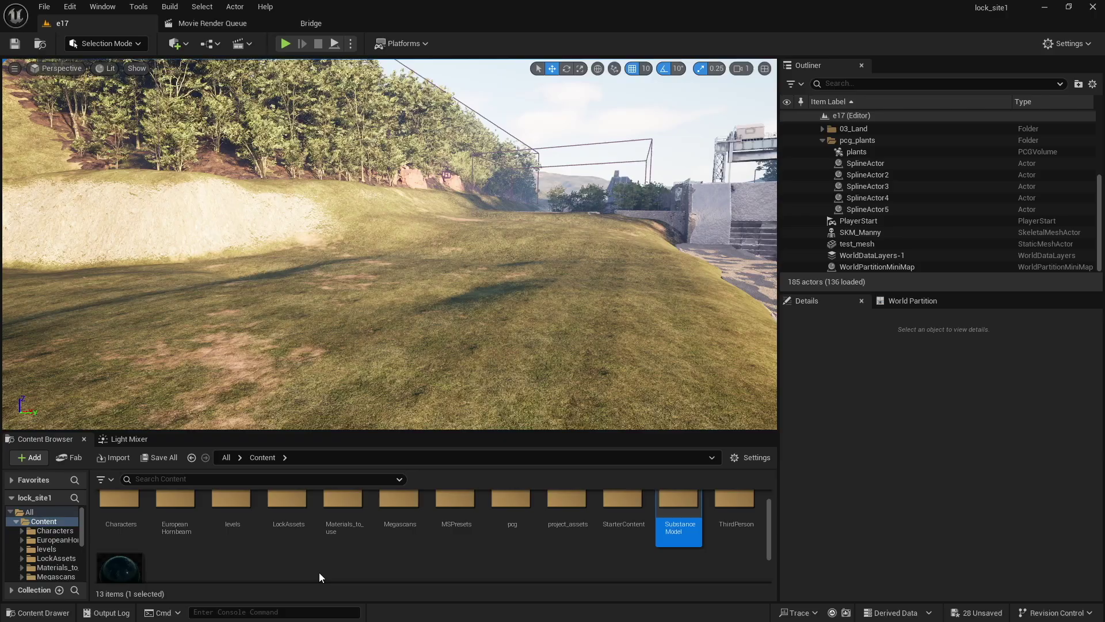
- Switch to Unreal Editor, create a folder named m1 in Content and open it
right_click(771, 504)
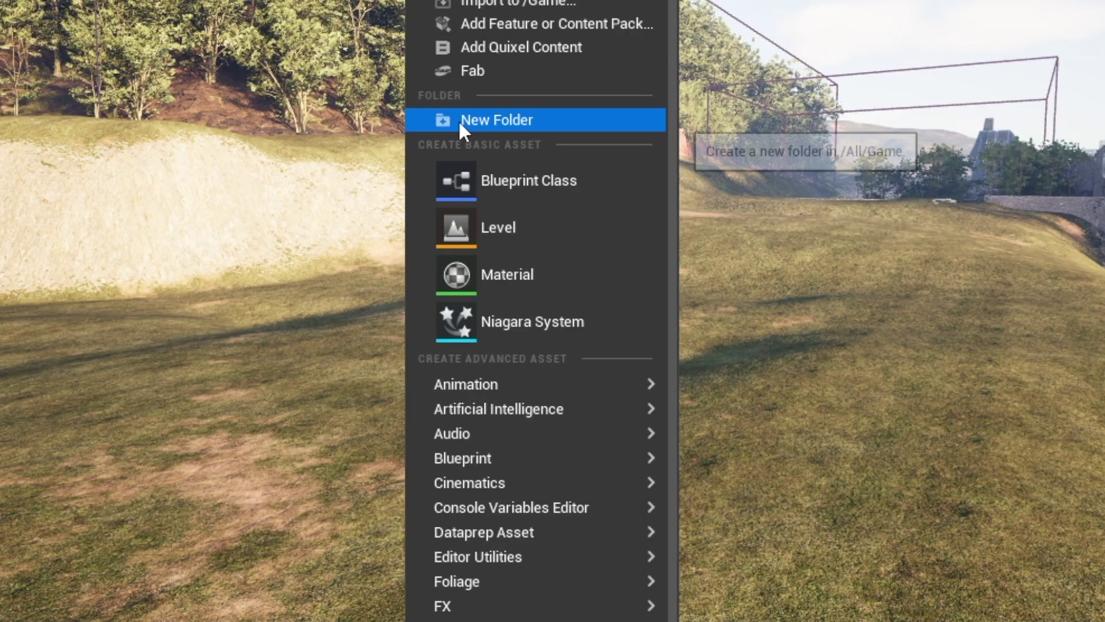
click(458, 120)
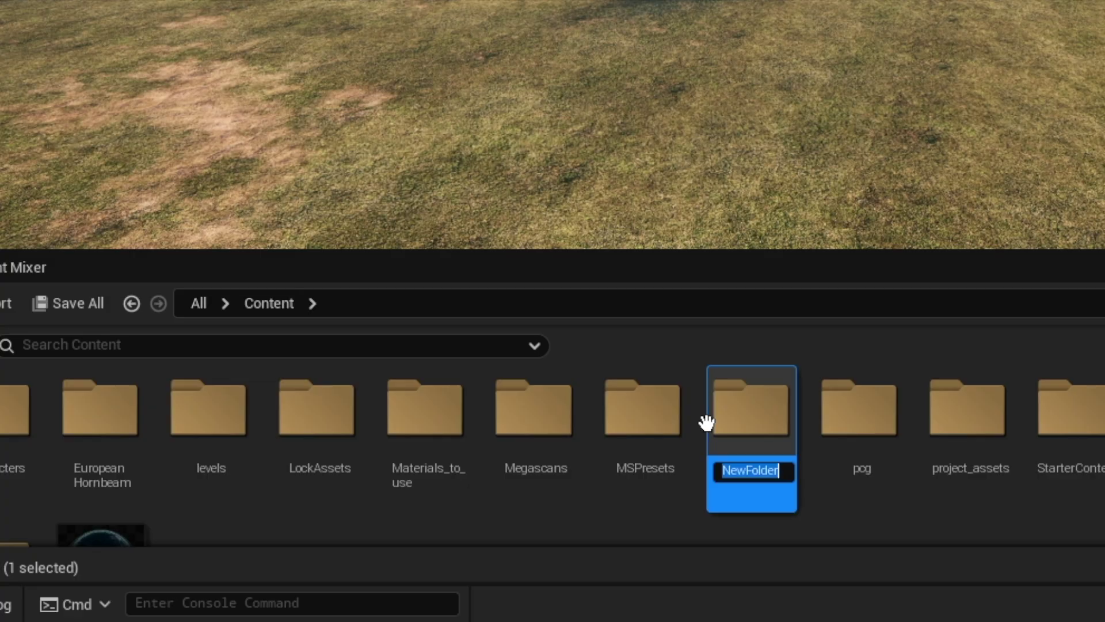
text(m1)
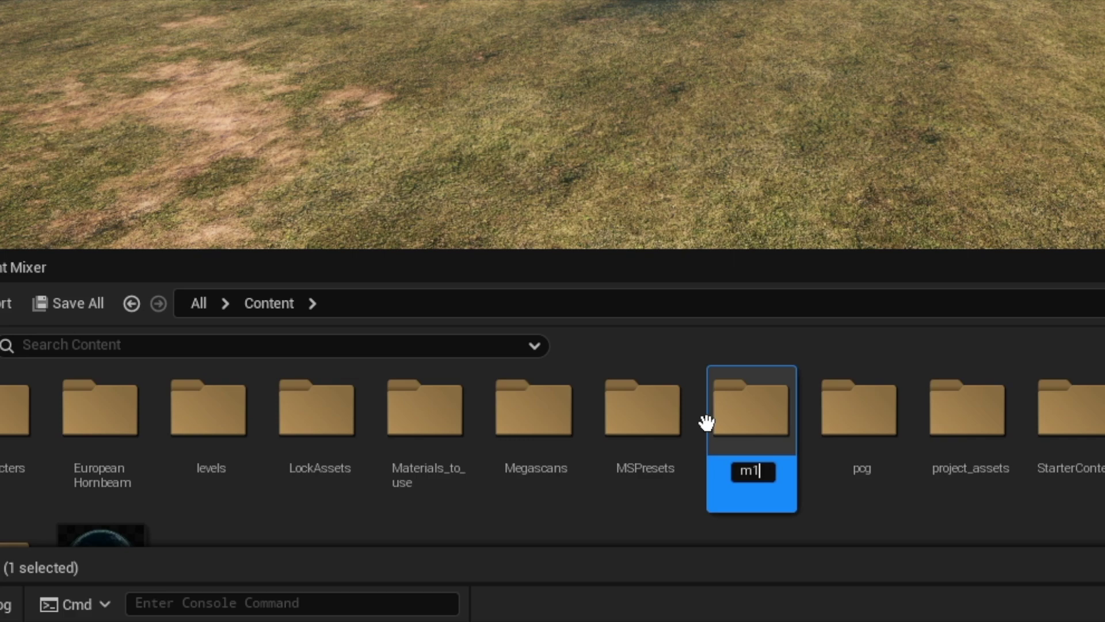
key(Return)
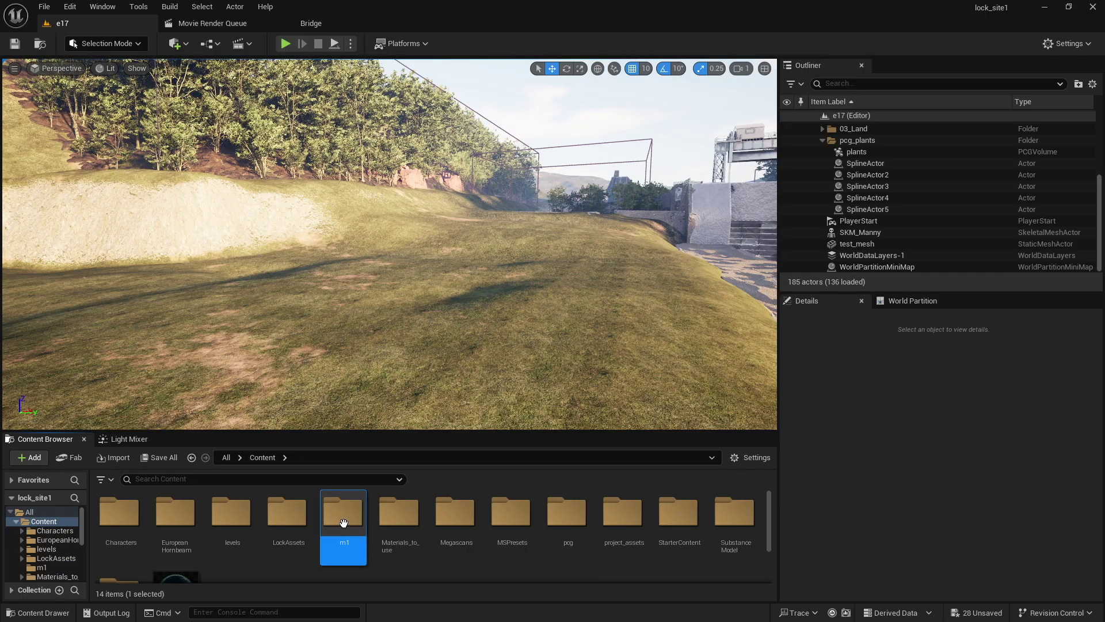
double_click(344, 522)
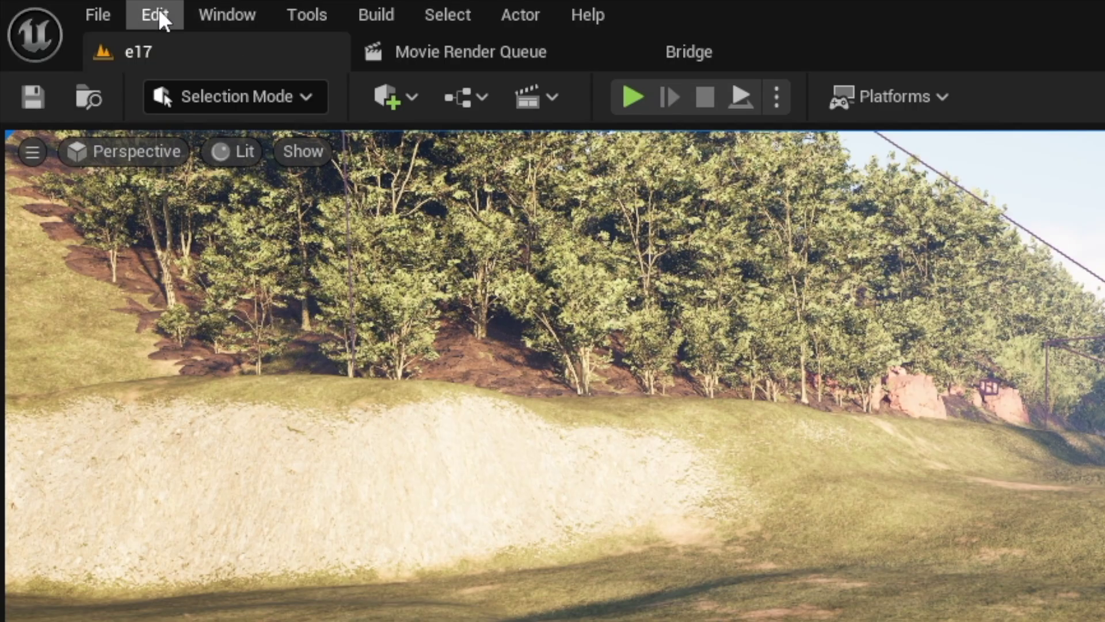
- Search the plugins for "usd" and check whether USD Core and USD Importer are enabled
click(70, 6)
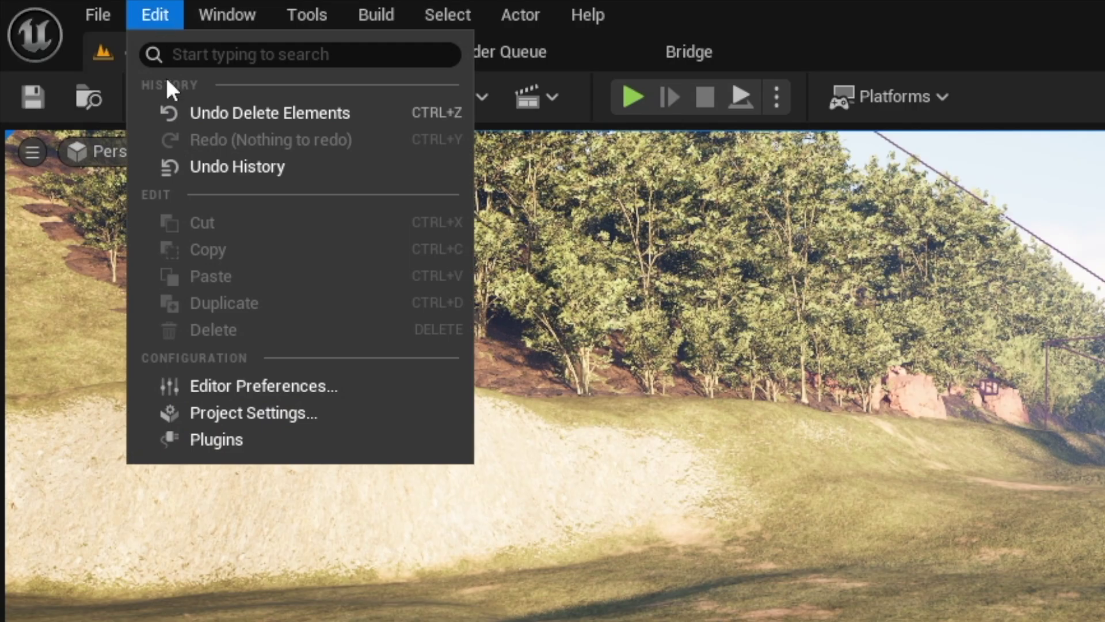
click(229, 440)
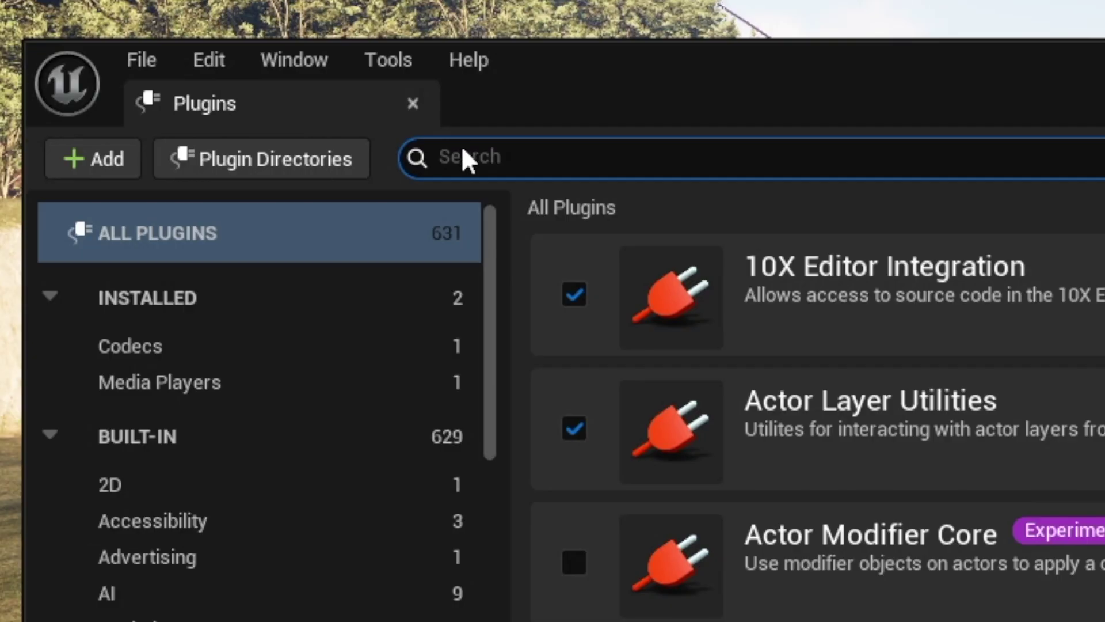
text(usd)
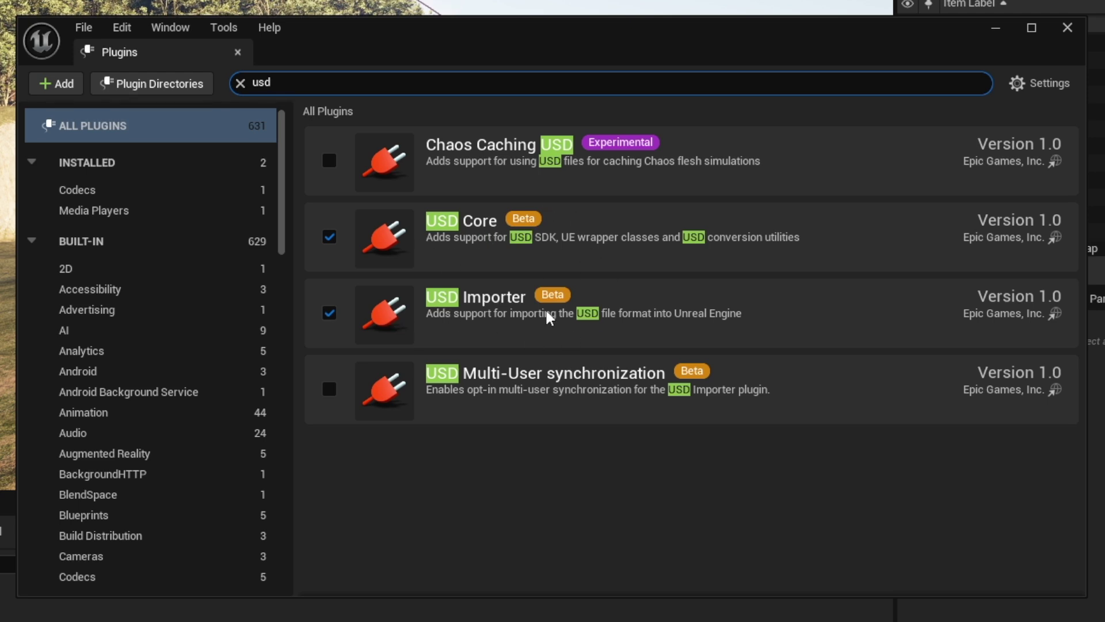
click(1067, 28)
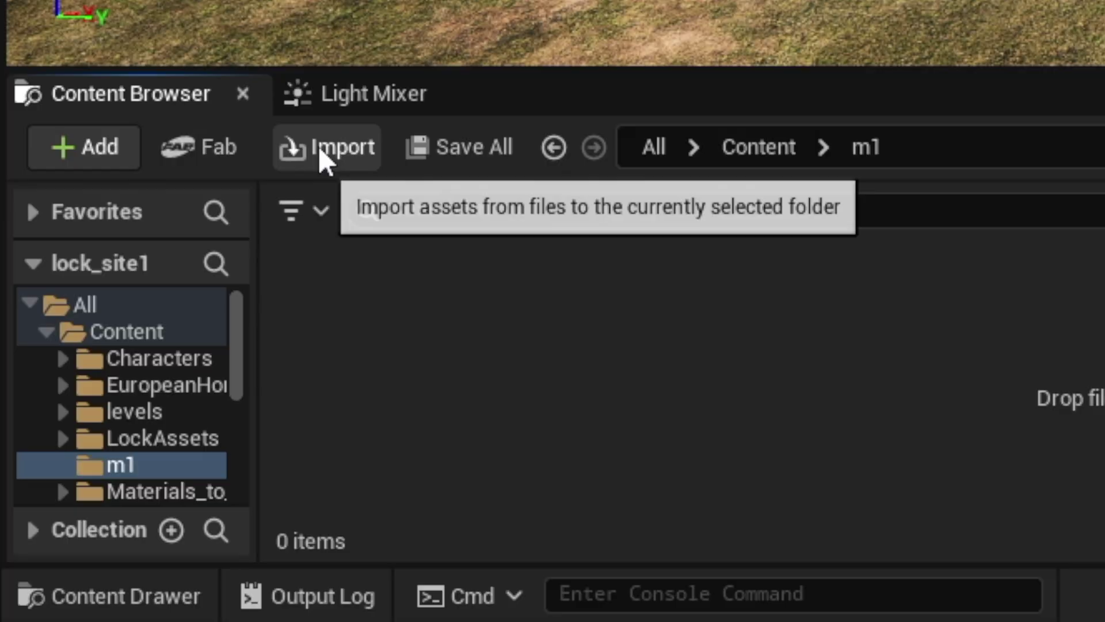
- Choose t3.usd from the Desktop's m0 folder for import, with m1 as the destination for its assets
click(113, 458)
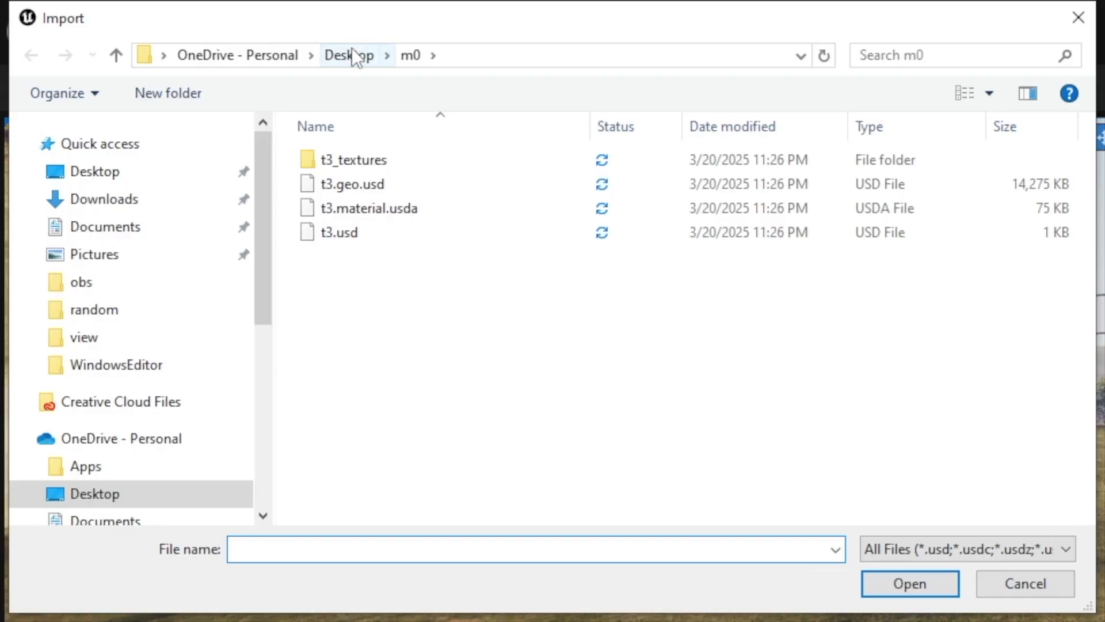
click(352, 50)
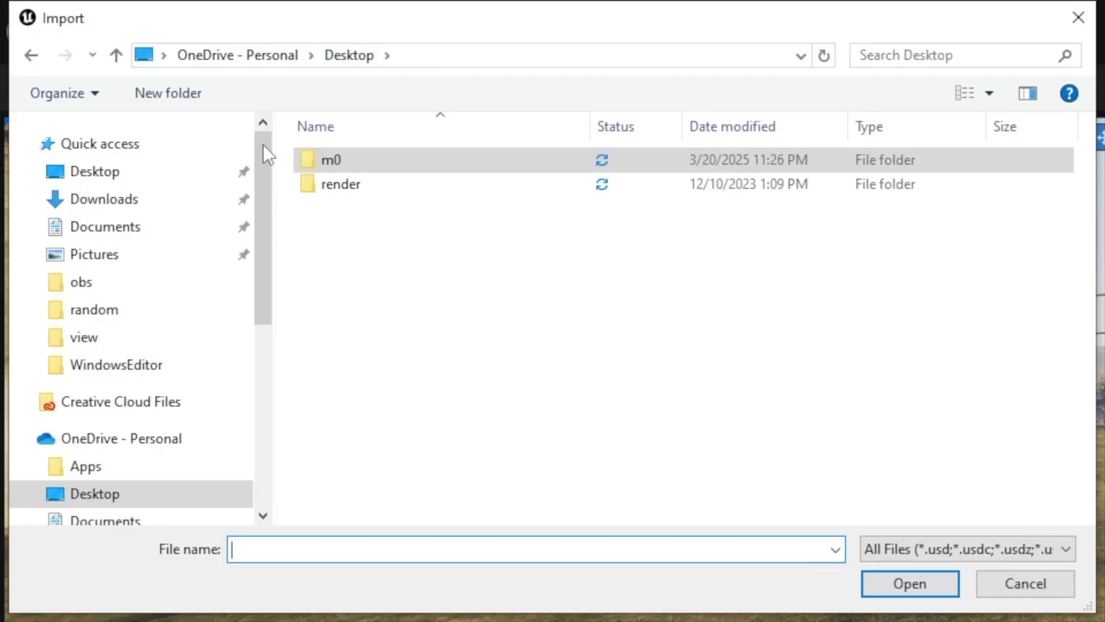
double_click(329, 159)
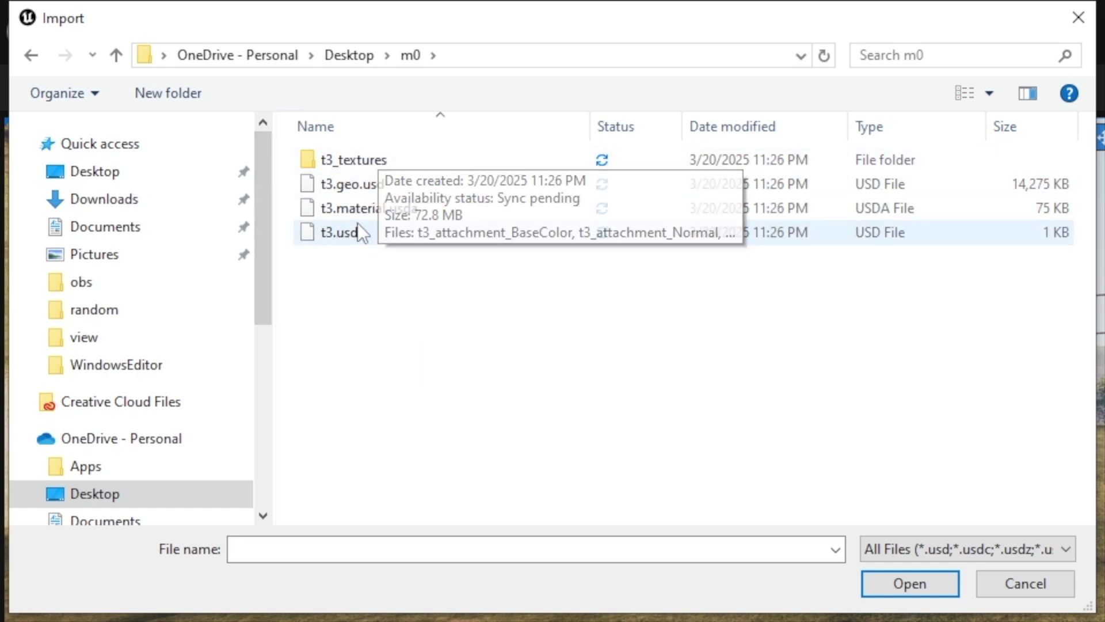
click(341, 233)
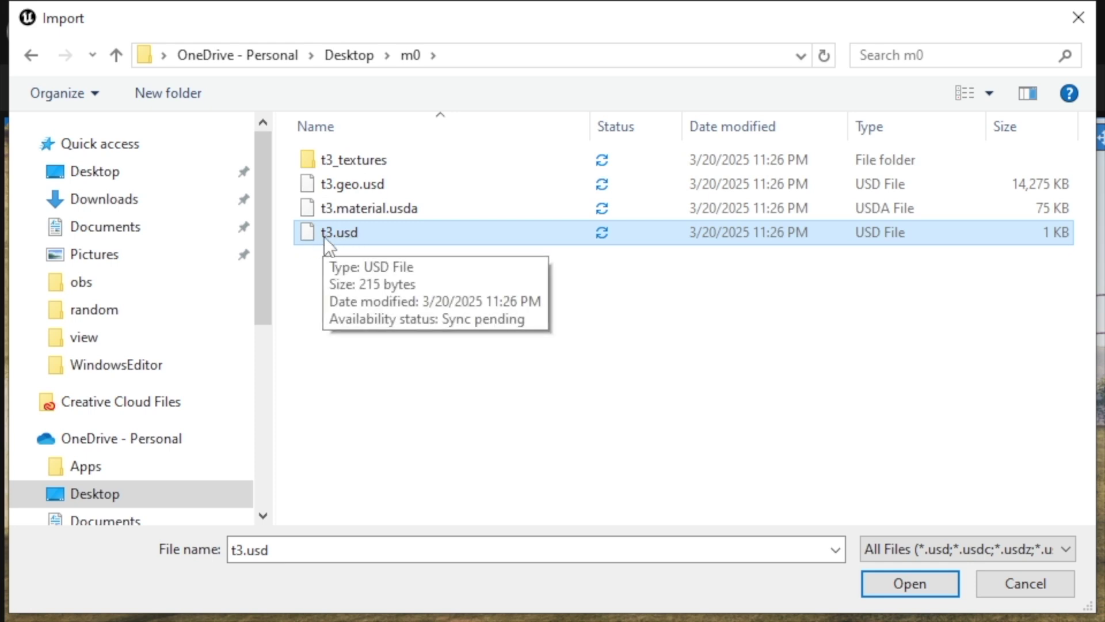
click(911, 586)
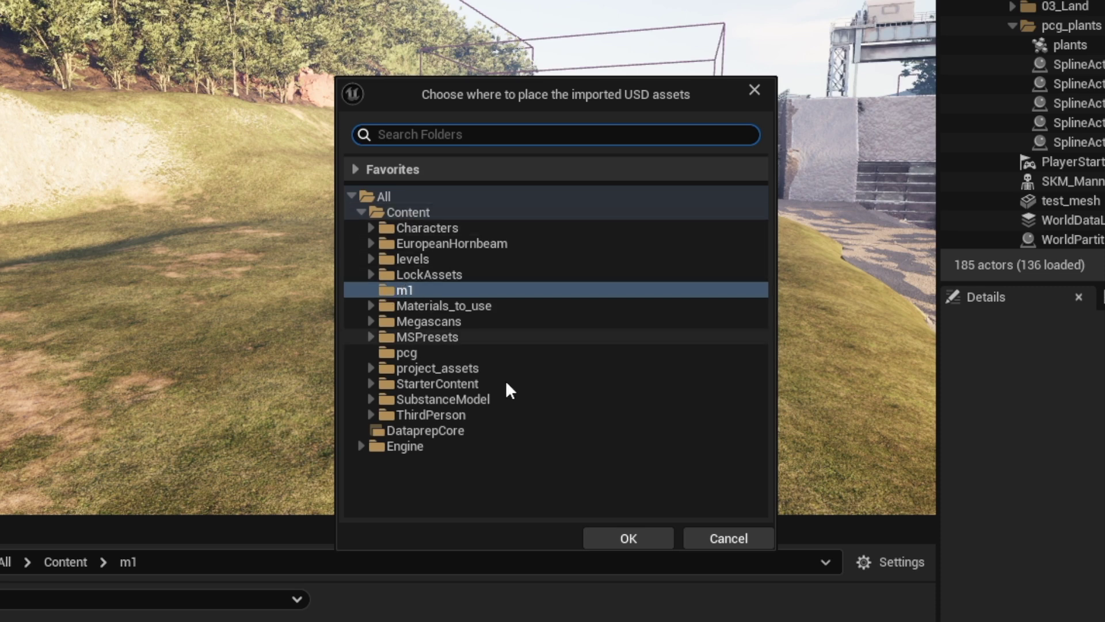
click(631, 532)
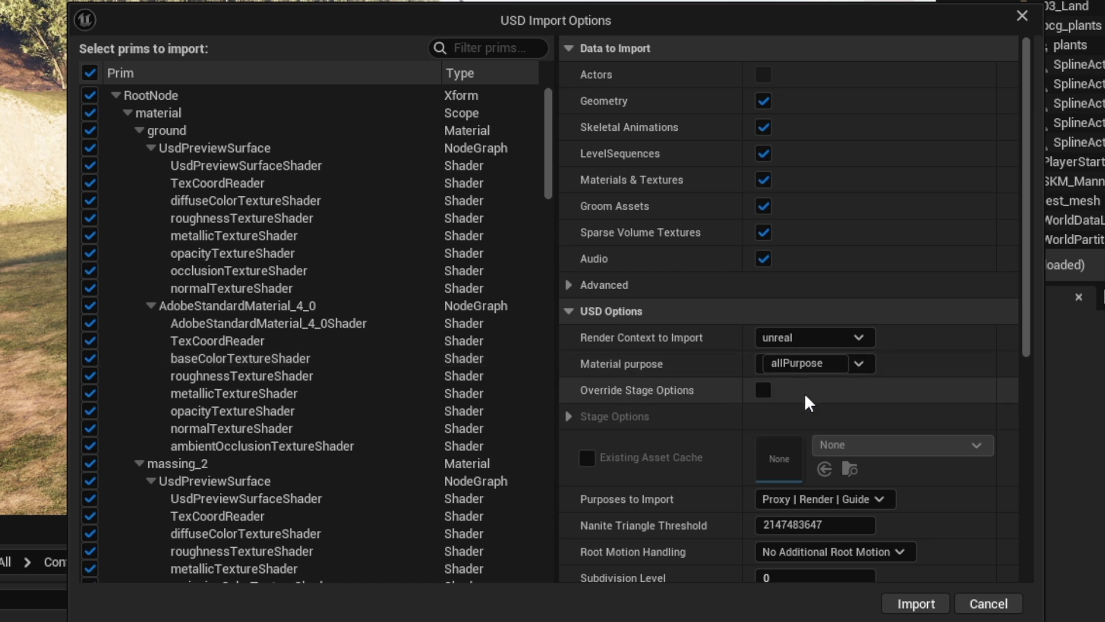
- Review the material purpose choices, keep allPurpose and run the USD import
click(839, 368)
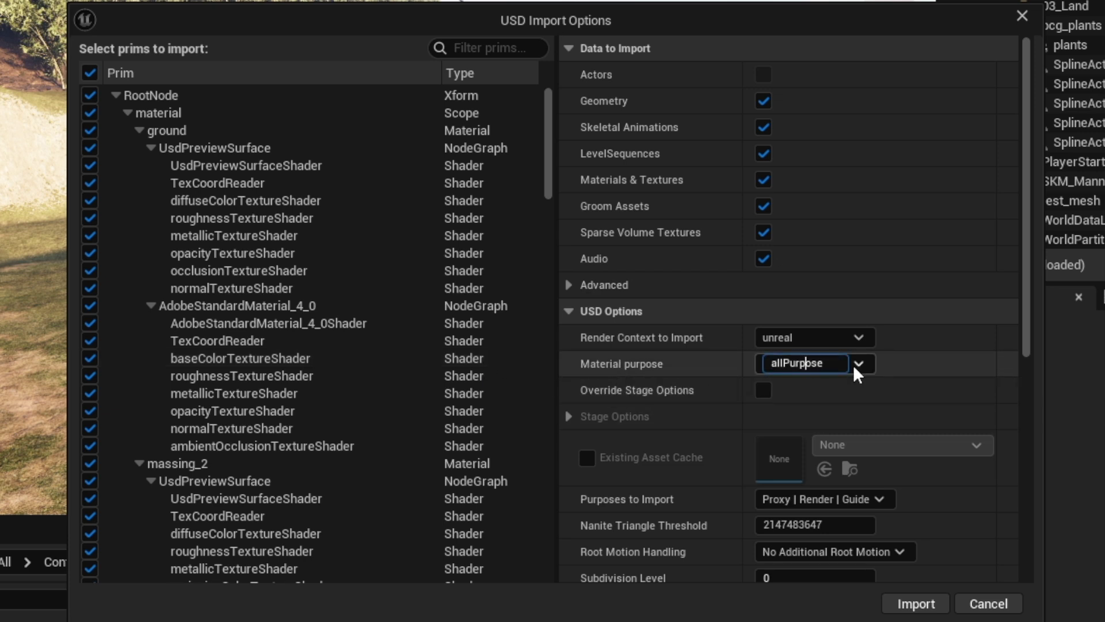
click(854, 364)
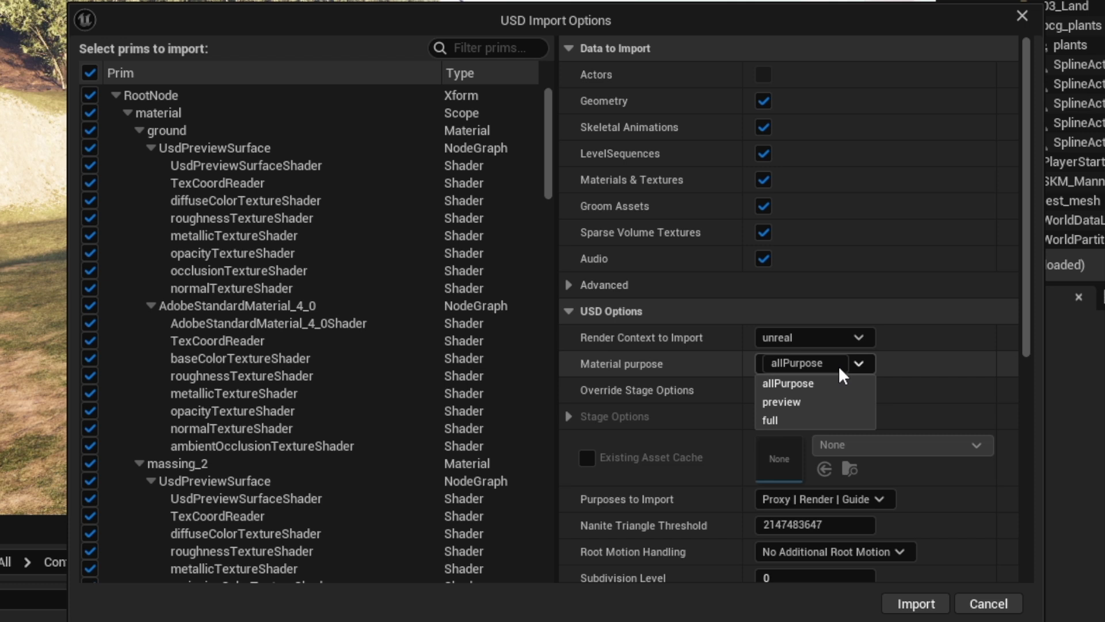
click(860, 364)
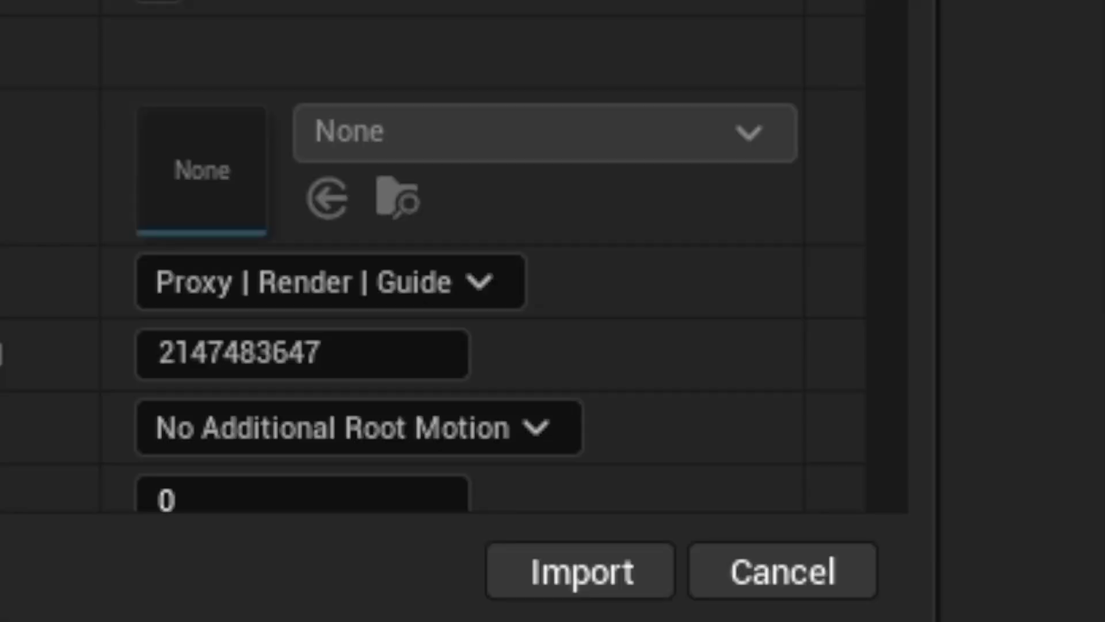
click(558, 578)
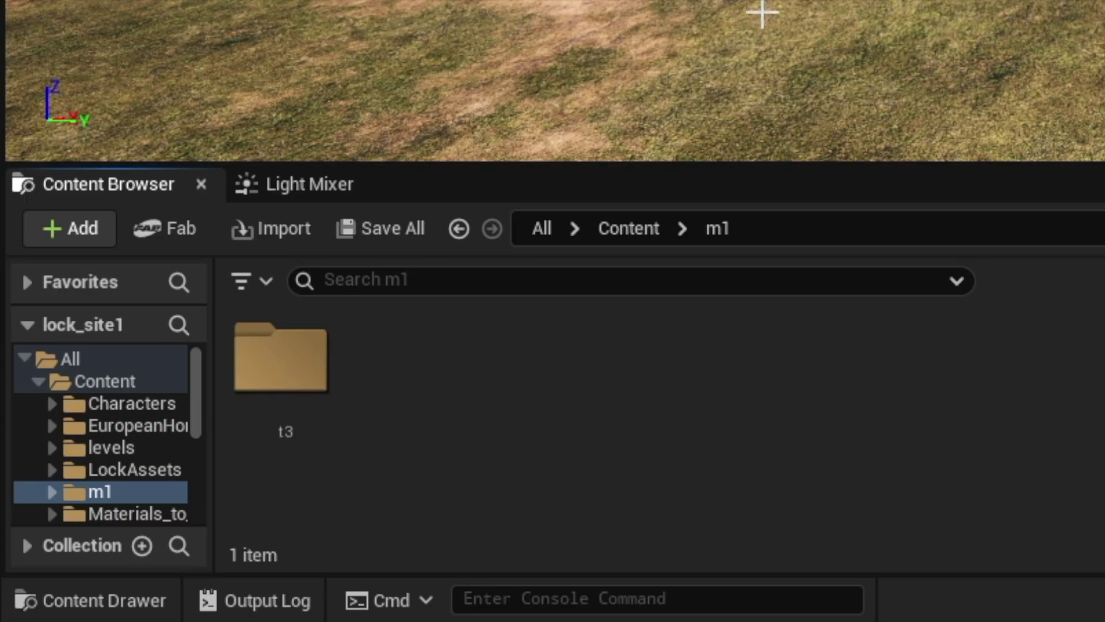
- Browse the imported t3 folder and inspect the contents of its StaticMeshes and Materials folders
double_click(266, 365)
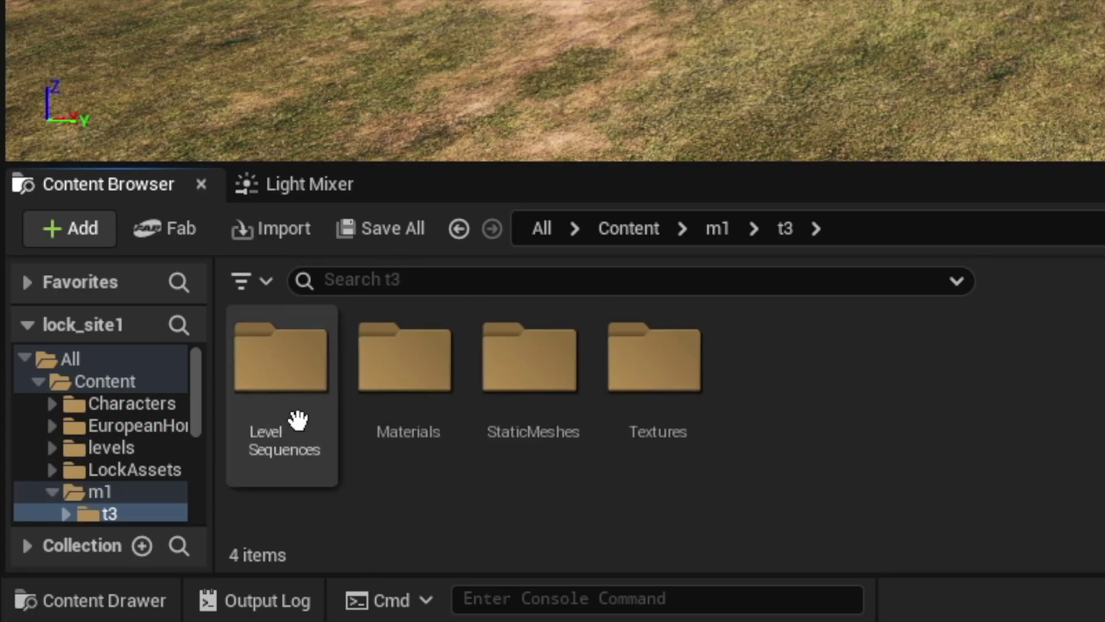
double_click(530, 370)
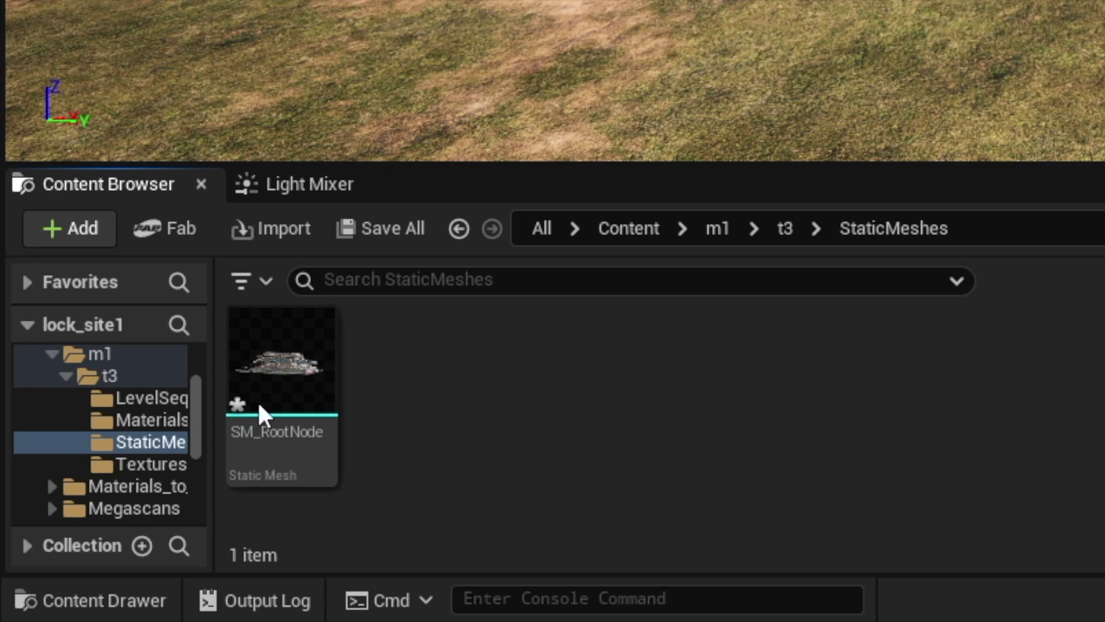
click(793, 231)
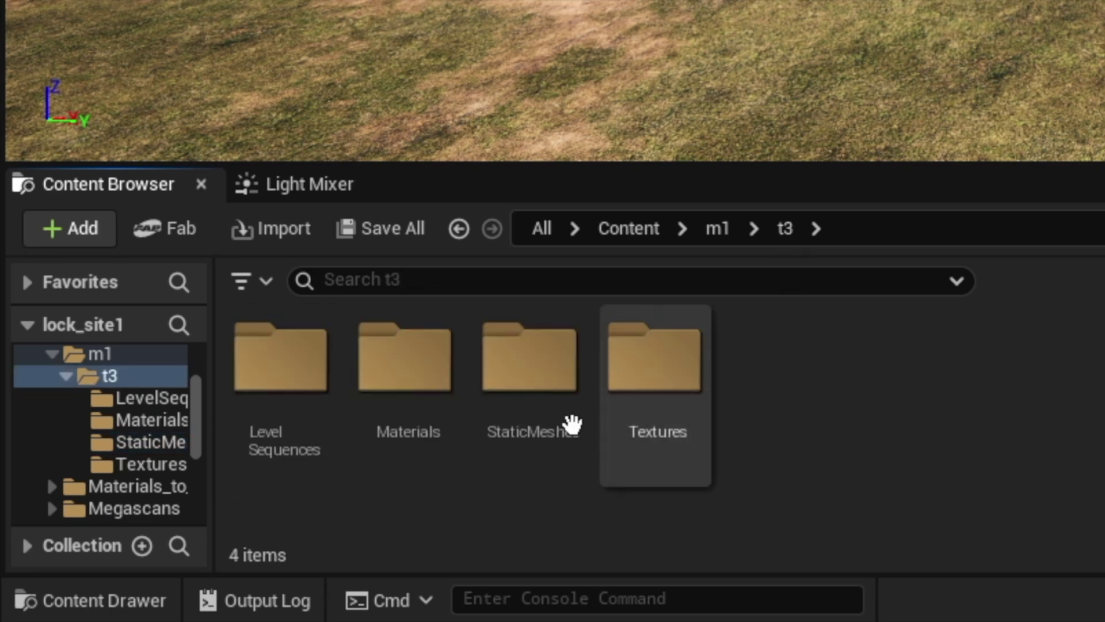
double_click(403, 380)
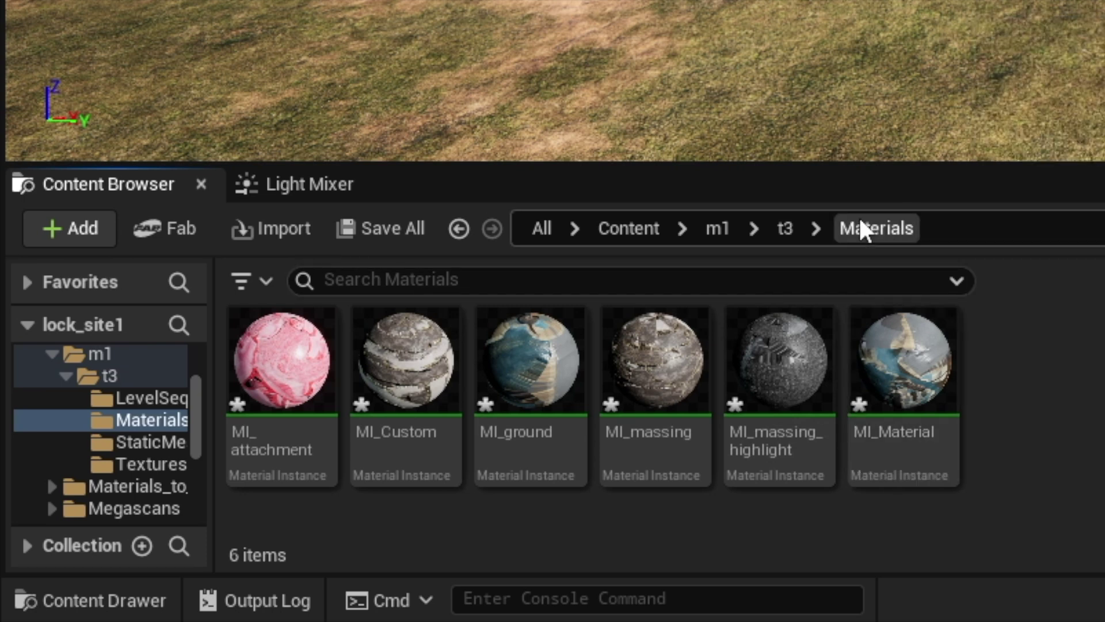
- Place the SM_RootNode mesh from t3's StaticMeshes folder in the level, on the grass at -24040, -13220, 490
click(787, 232)
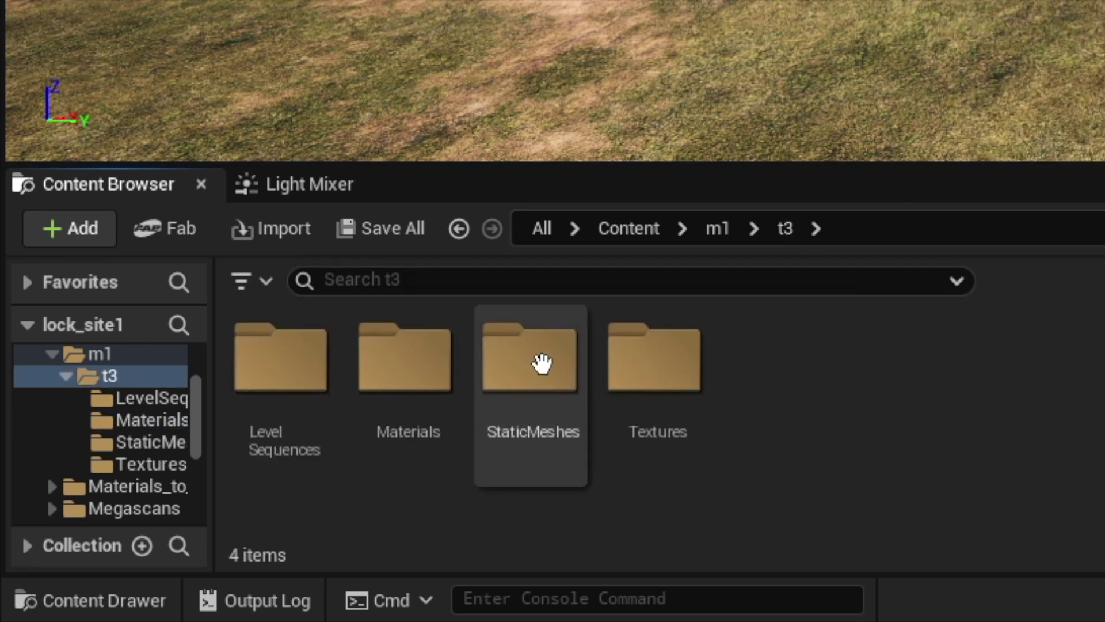
double_click(539, 362)
click(292, 374)
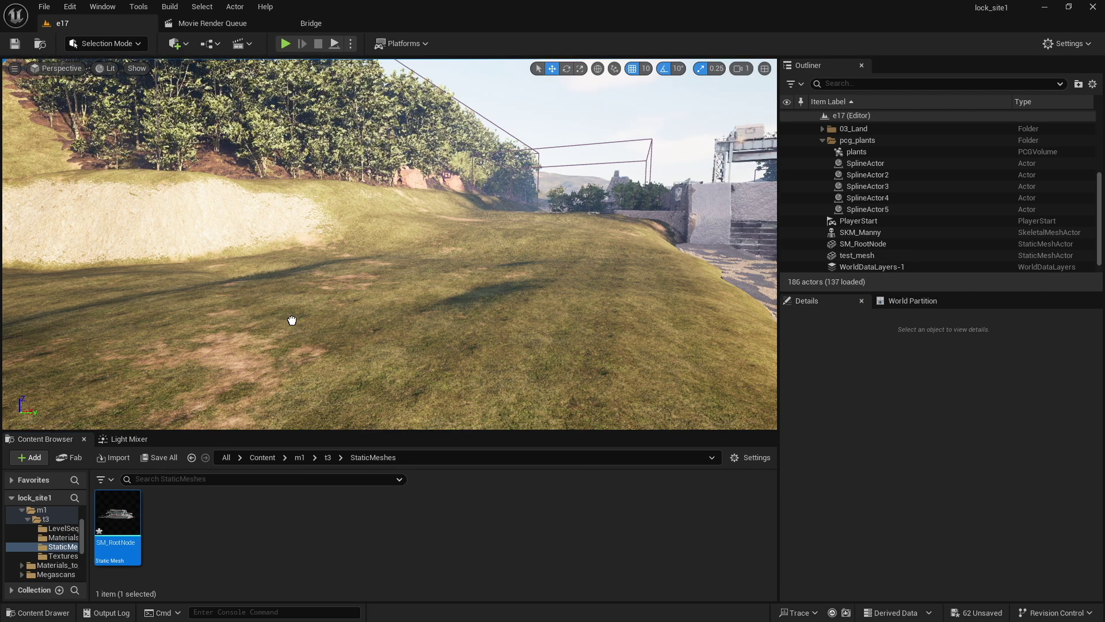
drag(291, 320, 292, 320)
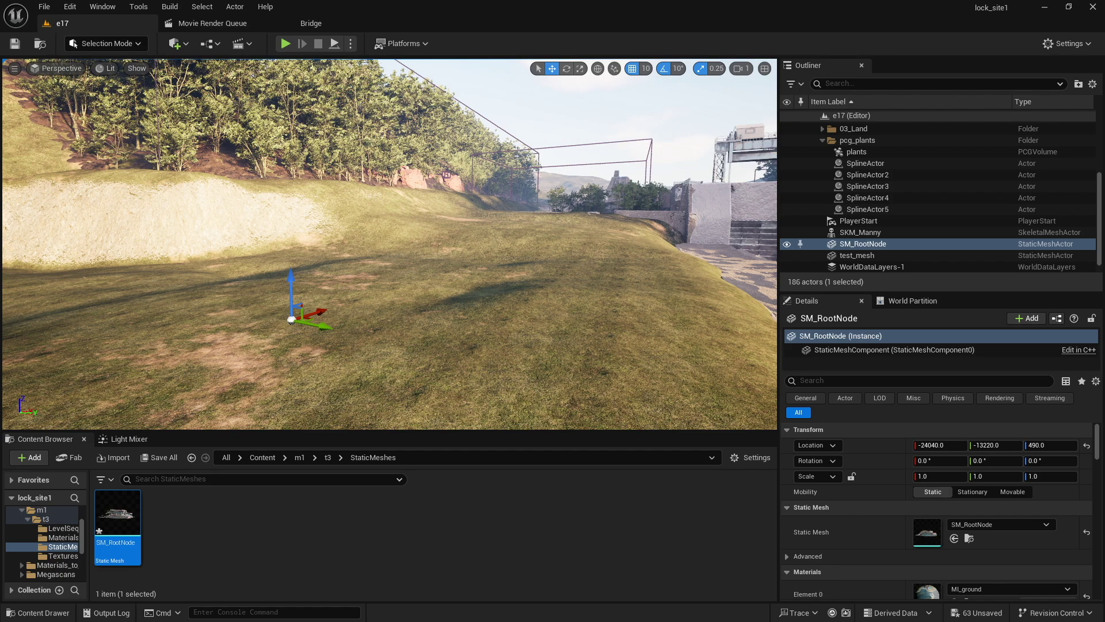
- Find the placed SM_RootNode mesh above the water and examine it from the side and from below
right_drag(379, 327, 461, 340)
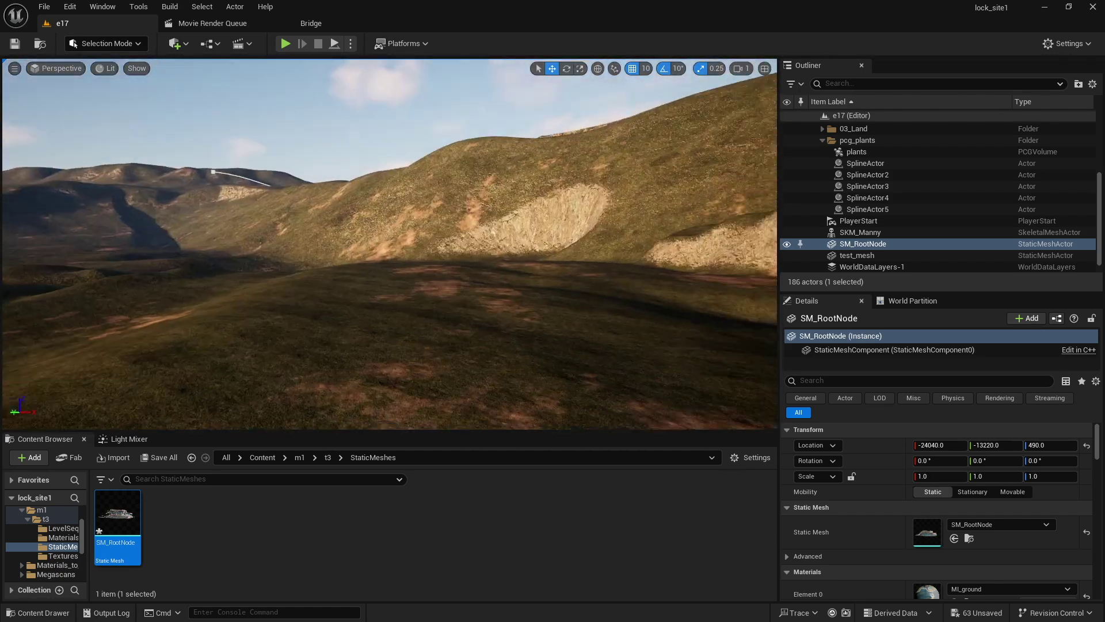
right_drag(296, 323, 437, 331)
right_drag(296, 322, 380, 317)
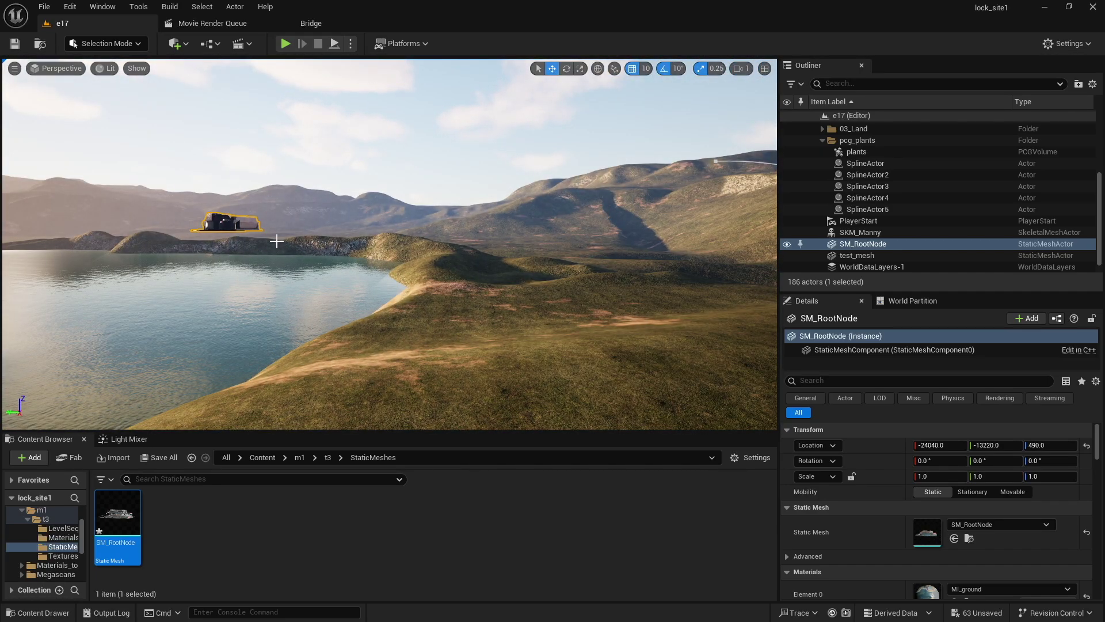
right_drag(389, 243, 231, 277)
key(w)
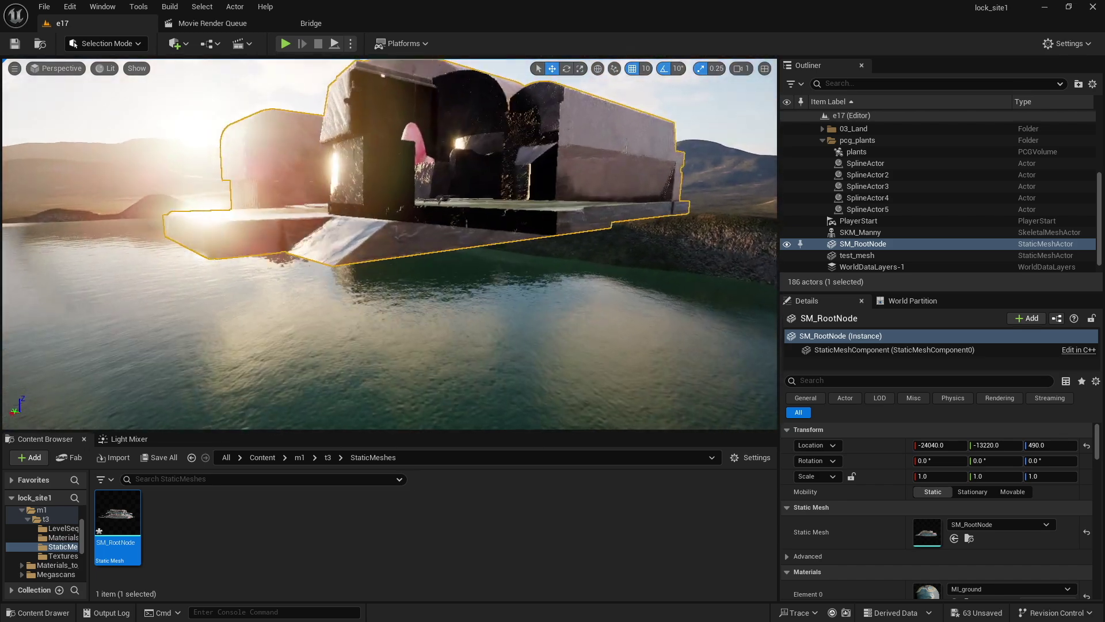
right_drag(389, 244, 389, 115)
key(w)
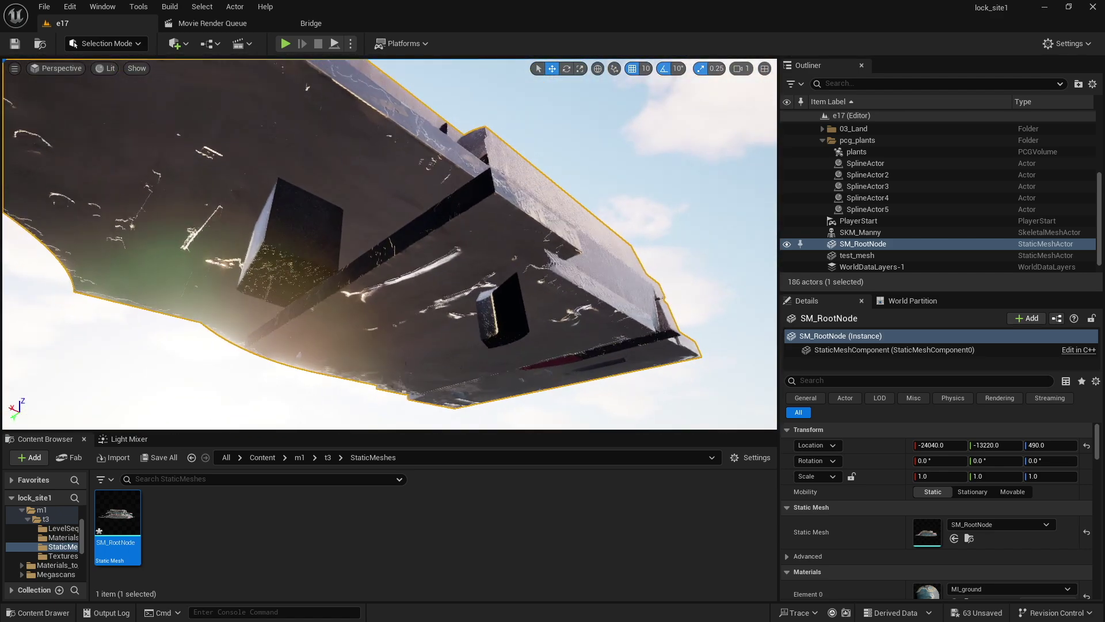
key(s)
right_drag(381, 357, 353, 282)
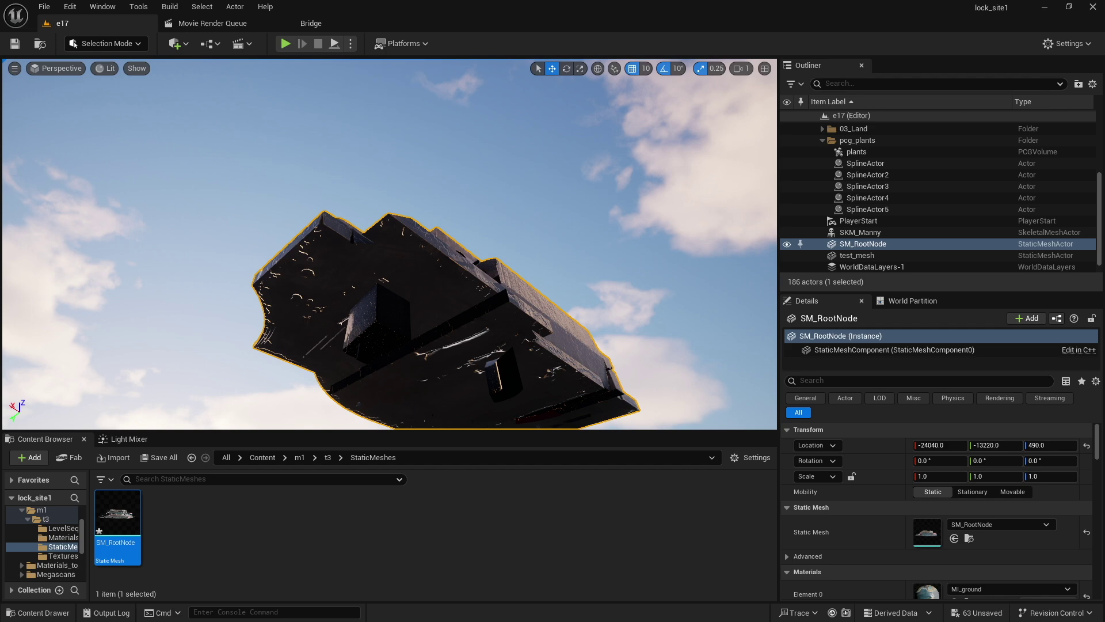
- Set SM_RootNode's pivot offset at the upper corner of its underside and raise the mesh to a Z location of 630
right_drag(354, 282, 294, 377)
right_drag(375, 226, 375, 141)
right_click(375, 222)
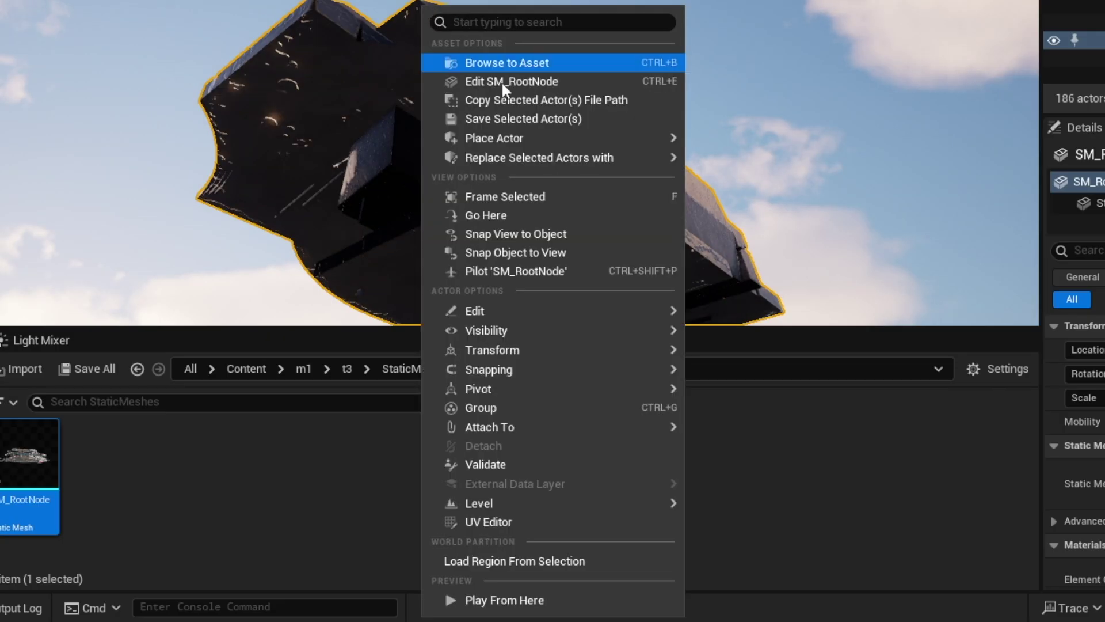
mouse_move(497, 472)
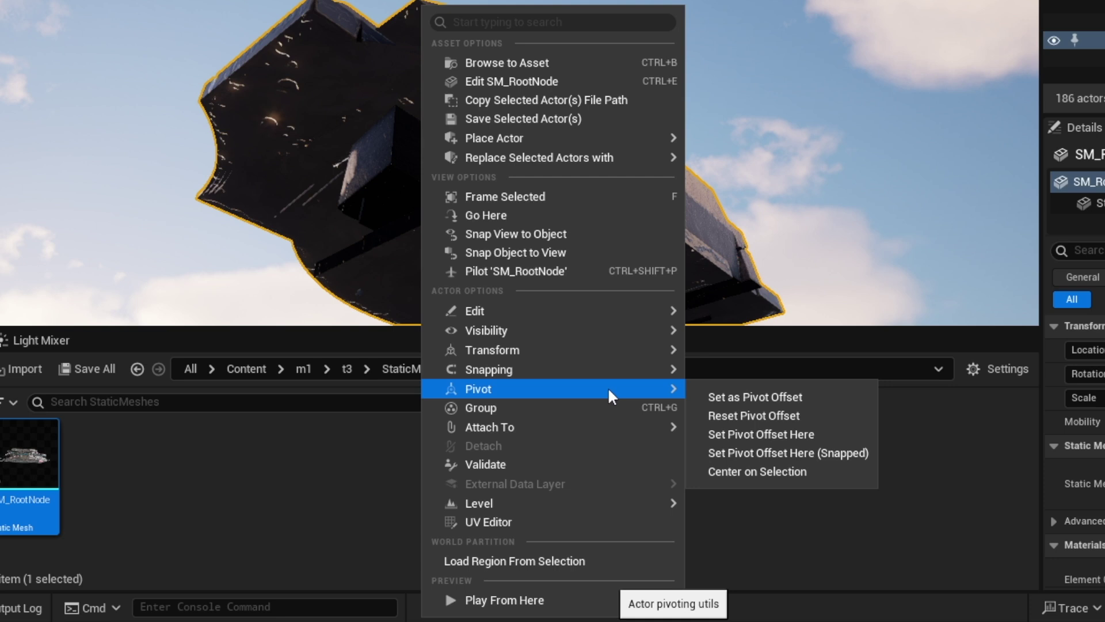
click(743, 433)
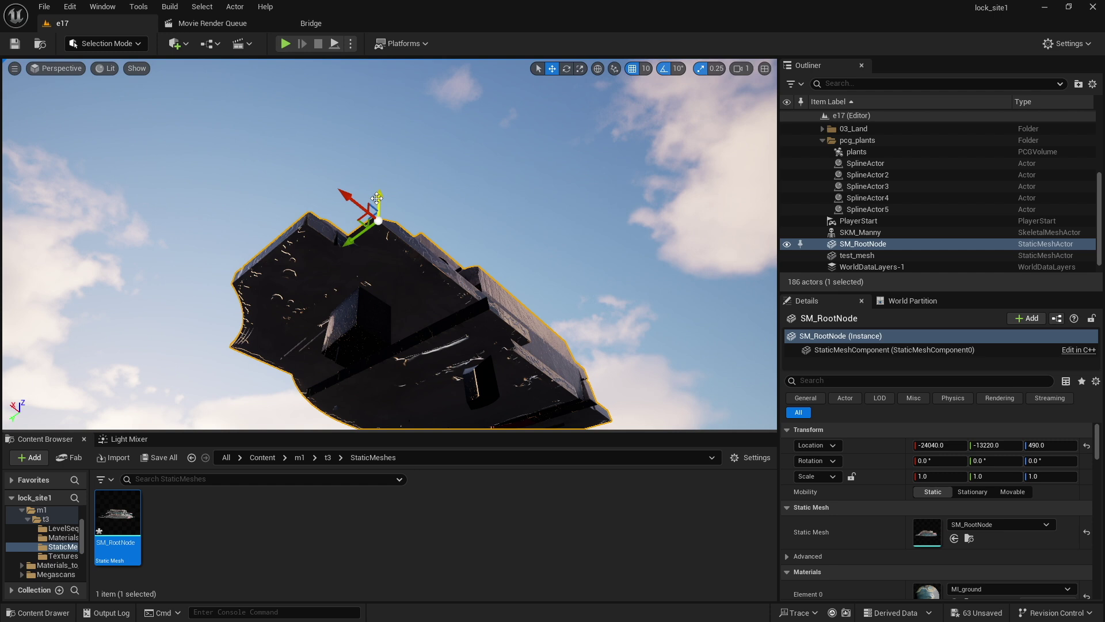
drag(377, 198, 378, 161)
click(555, 205)
click(385, 216)
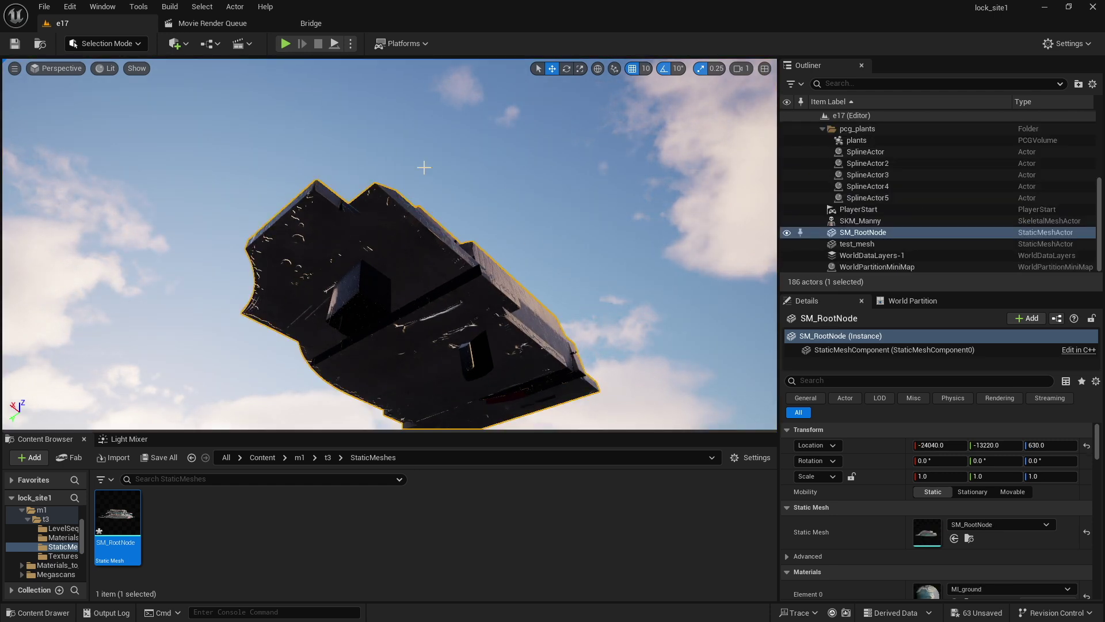
- Set SM_RootNode's pivot offset at the same corner again, store it as the actor's pivot offset and reselect the mesh
right_click(377, 187)
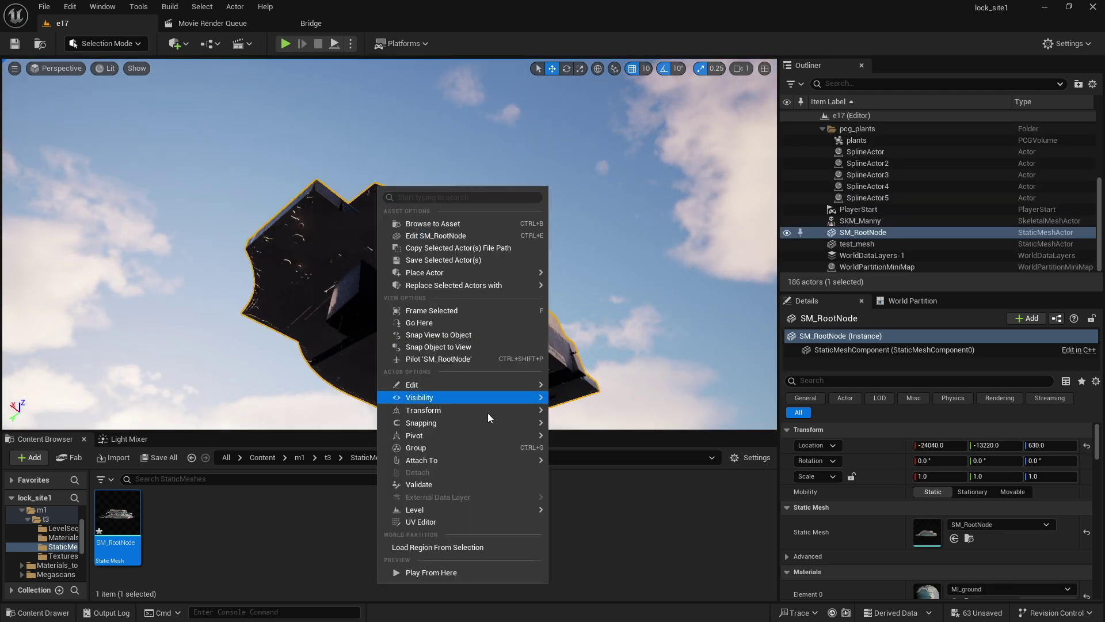
mouse_move(495, 436)
click(589, 464)
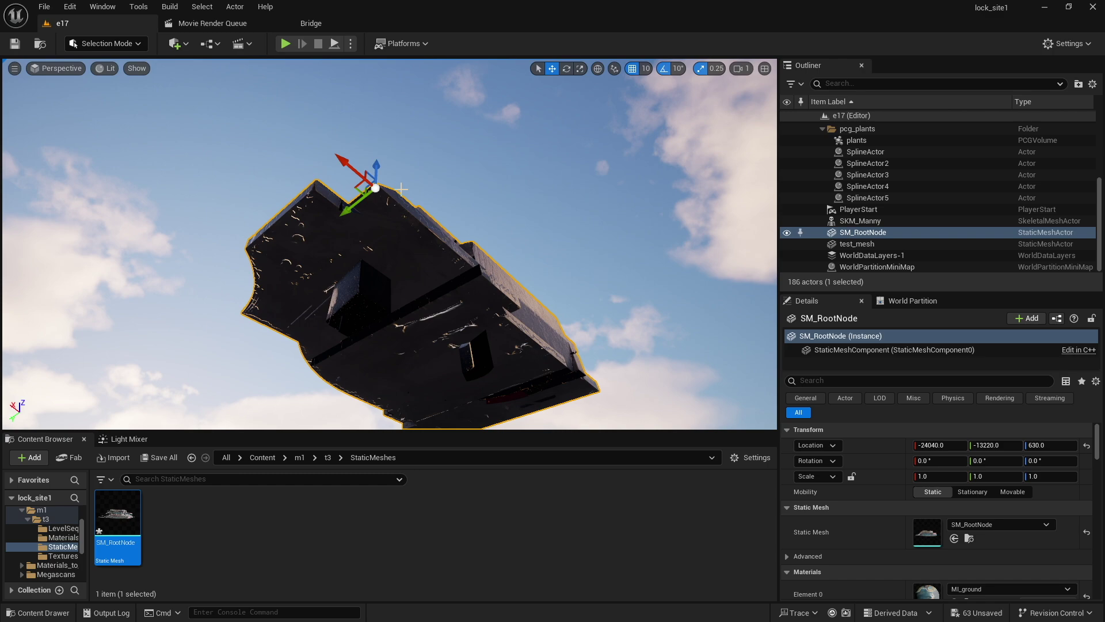
right_click(375, 196)
mouse_move(491, 452)
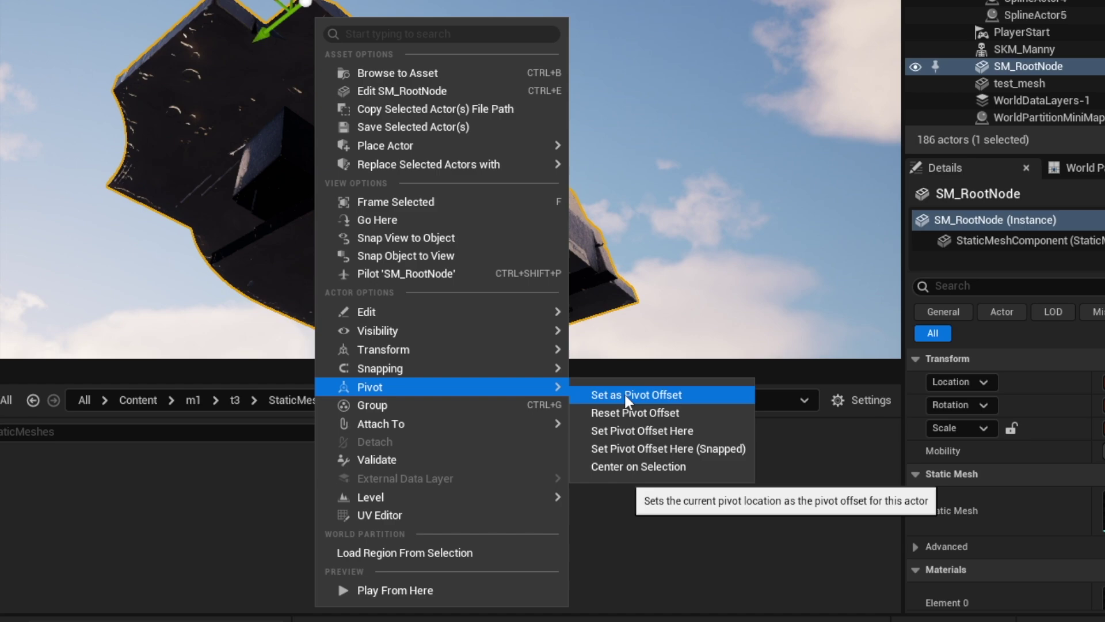
click(625, 395)
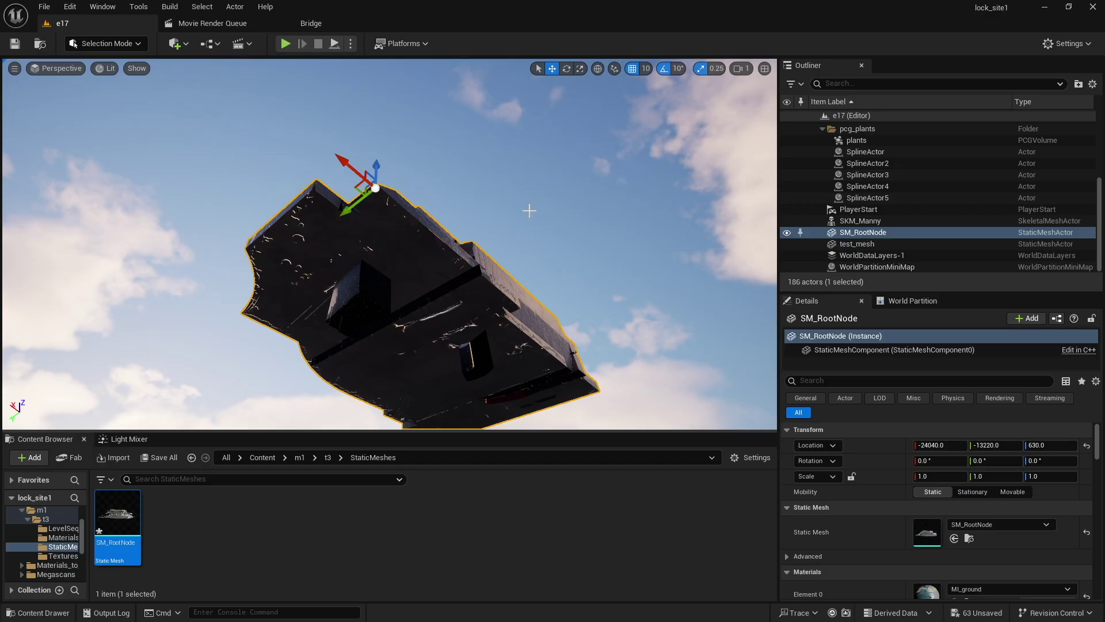
click(531, 35)
click(409, 236)
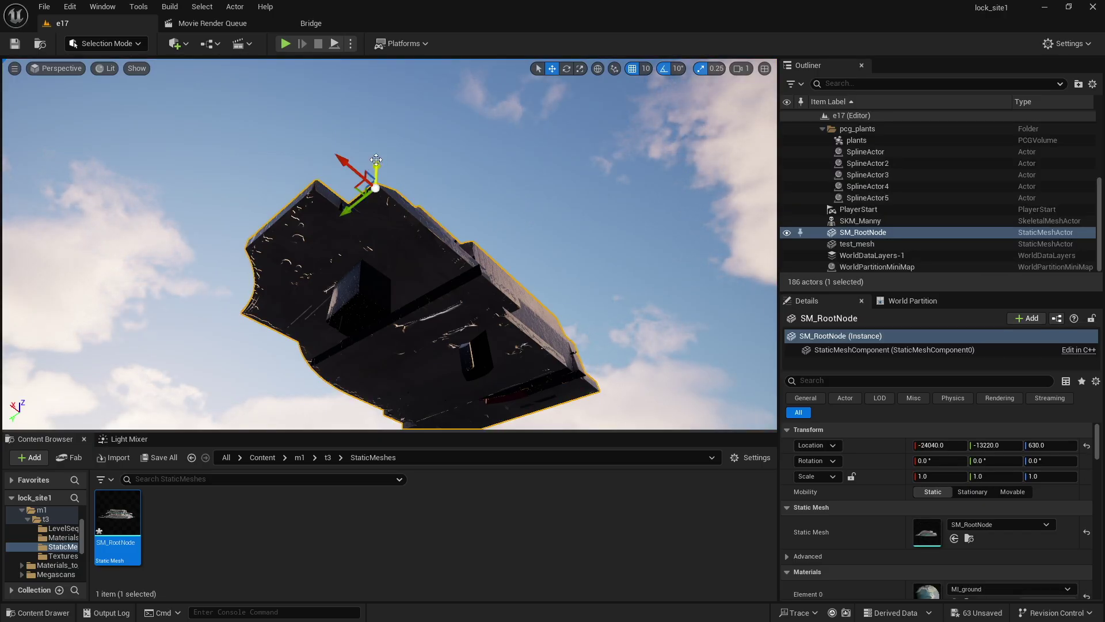
- Move SM_RootNode onto the grassy bank at -5090, -26520, -300 and scale it uniformly to 2.0
drag(376, 159, 385, 199)
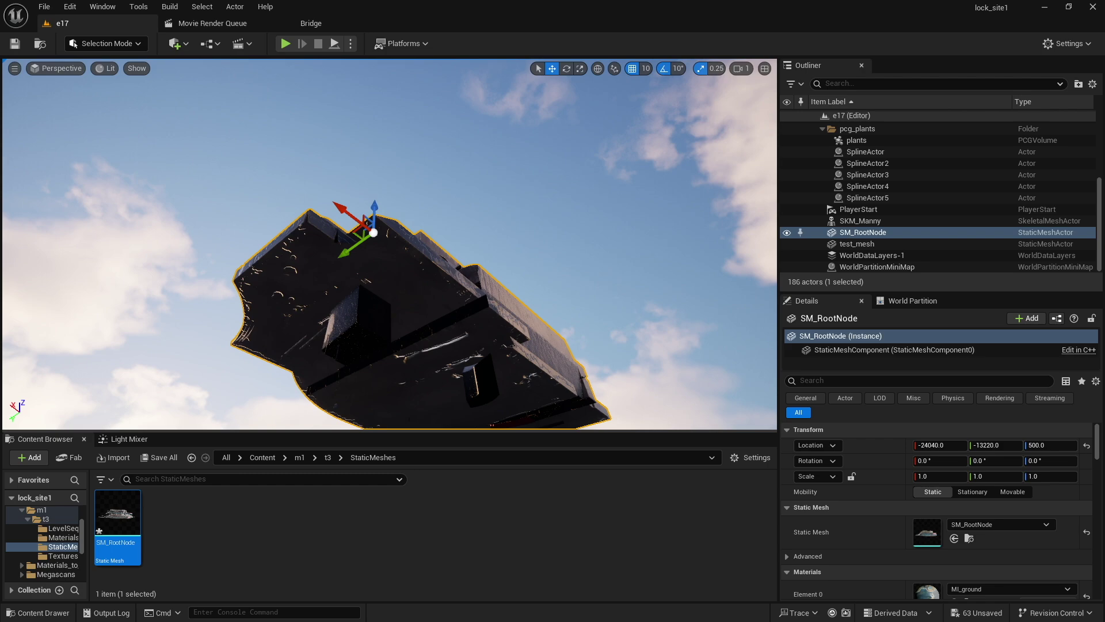
right_drag(386, 199, 386, 276)
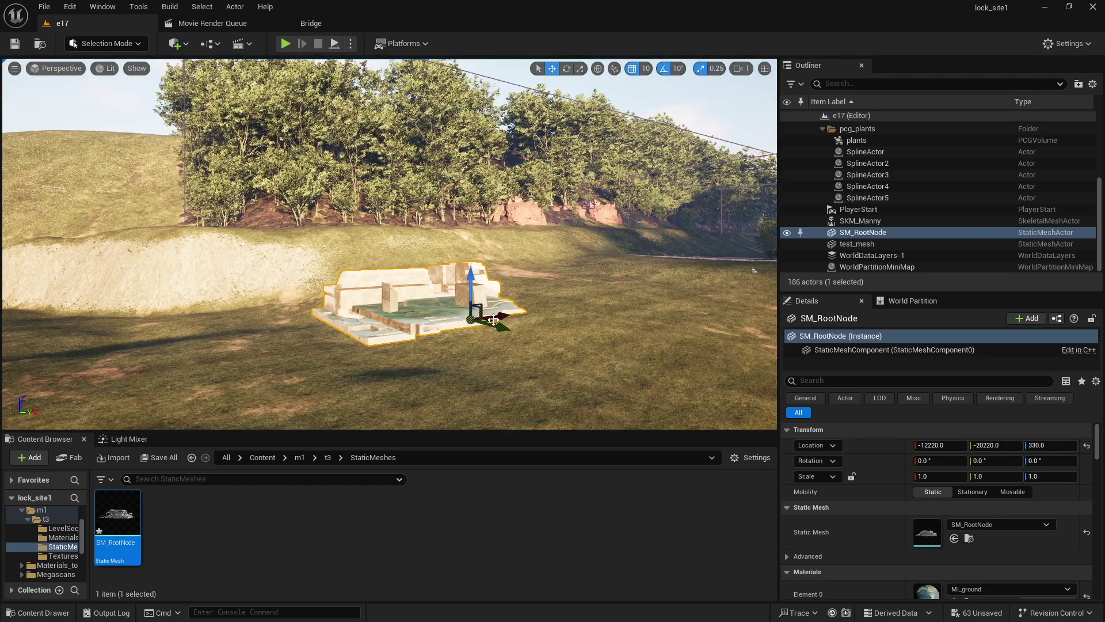
drag(494, 320, 457, 317)
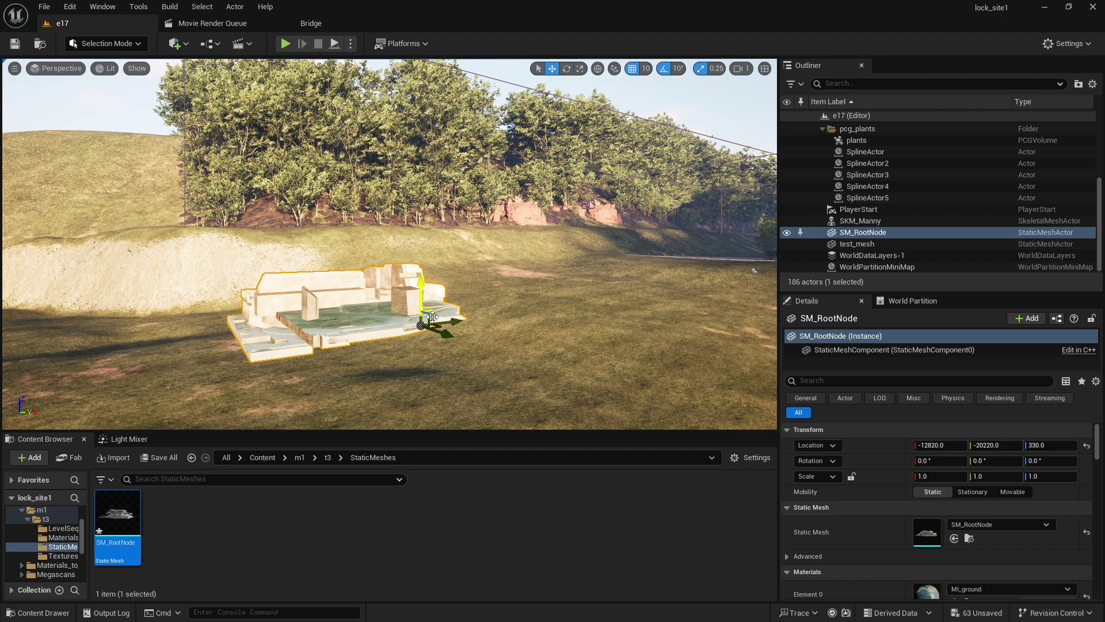
key(e)
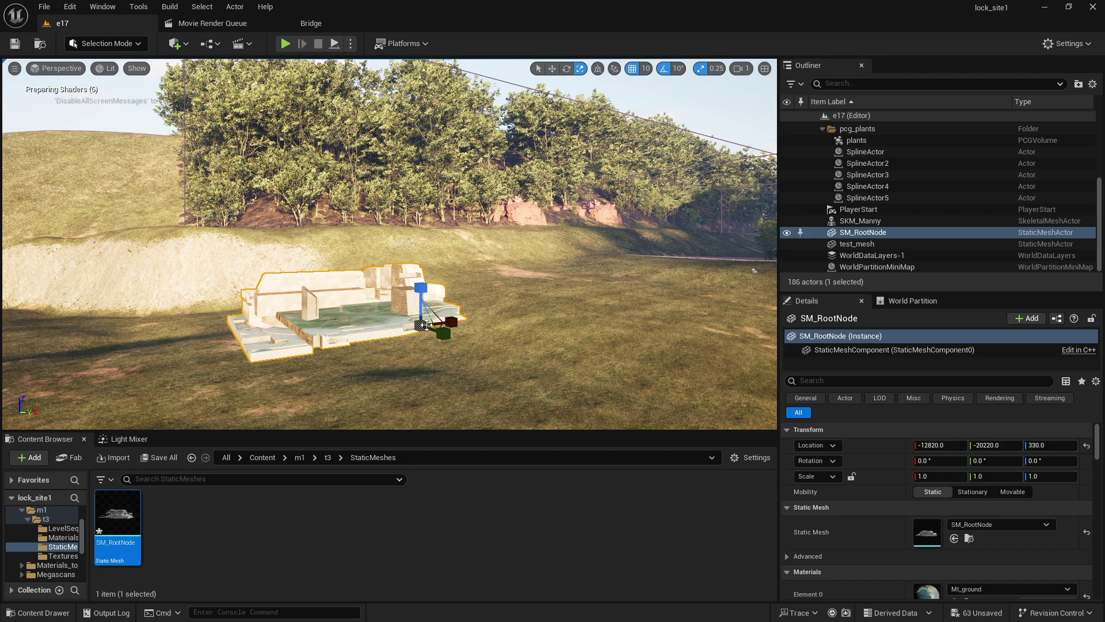
drag(754, 270, 752, 268)
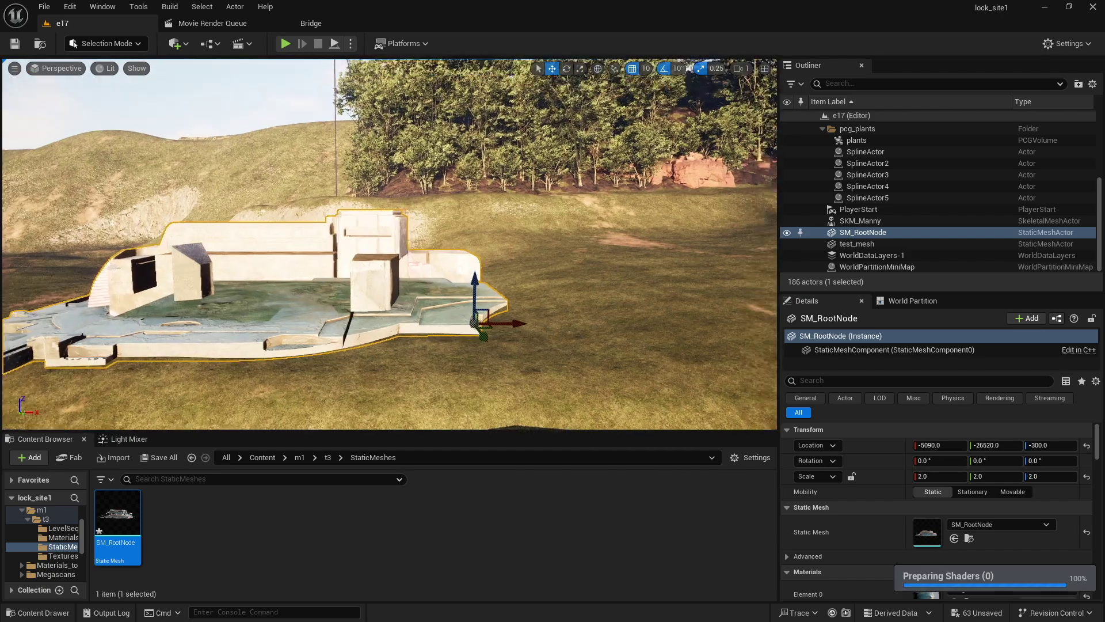
- Examine the textured SM_RootNode mesh on the bank from several sides and at close range
right_drag(389, 243, 46, 222)
alt+drag(673, 241, 742, 241)
alt+drag(389, 244, 259, 244)
alt+drag(568, 345, 498, 345)
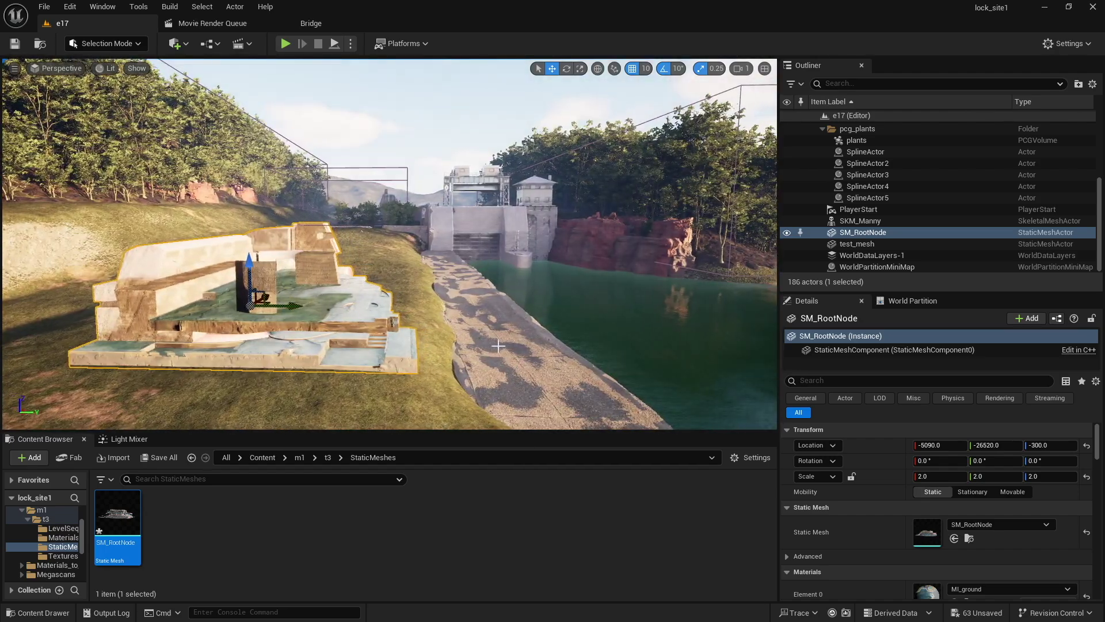
right_drag(389, 244, 310, 239)
key(w)
key(d)
alt+drag(408, 340, 321, 282)
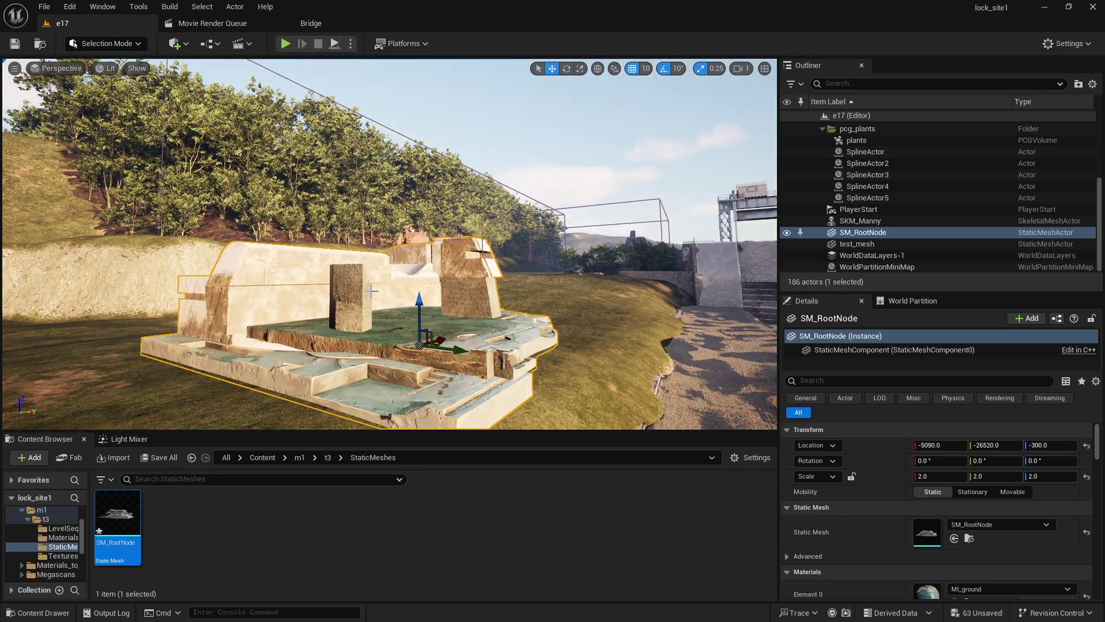
mouse_move(372, 294)
right_down()
mouse_move(386, 322)
mouse_move(376, 294)
right_up()
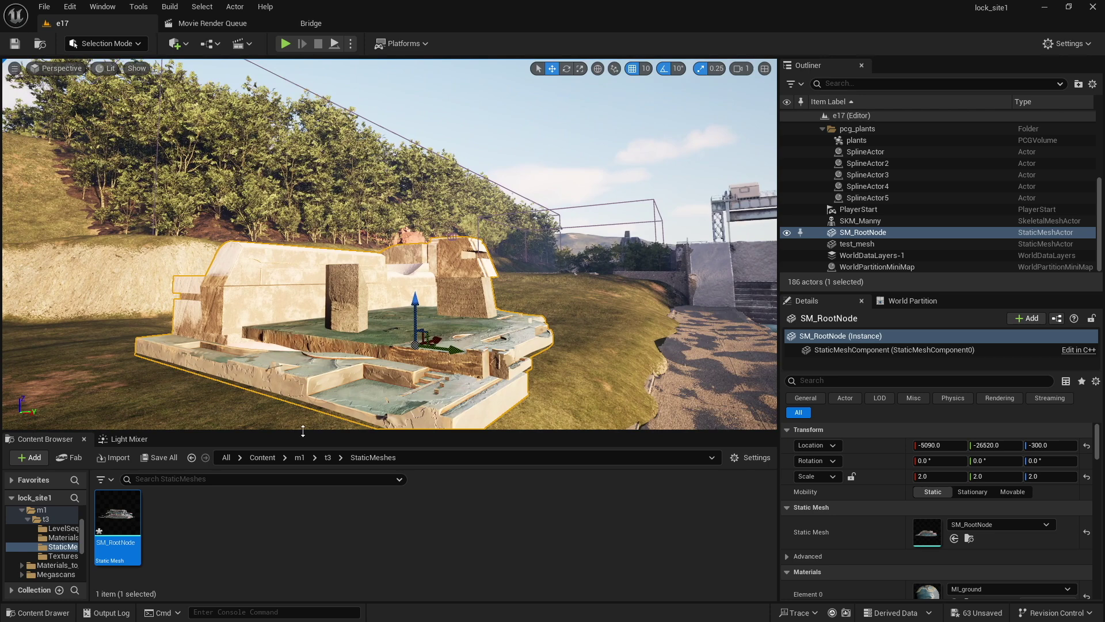
- Open the MI_attachment material instance from t3's Materials folder for editing and move its editor clear of the mesh
click(328, 457)
click(173, 520)
double_click(173, 519)
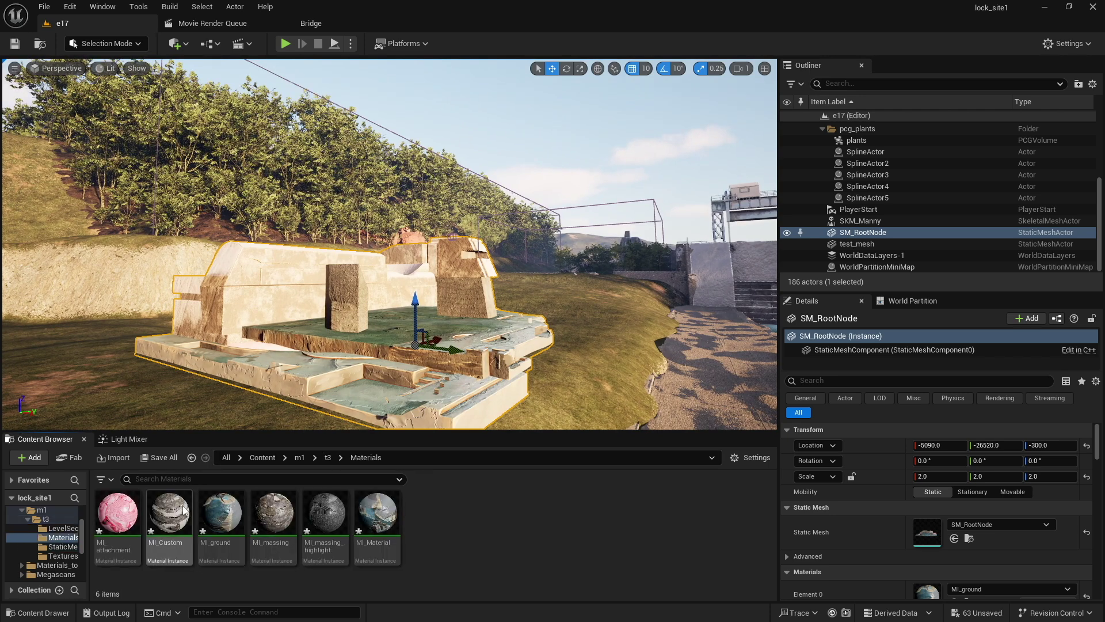
click(115, 511)
double_click(116, 511)
drag(728, 90, 613, 81)
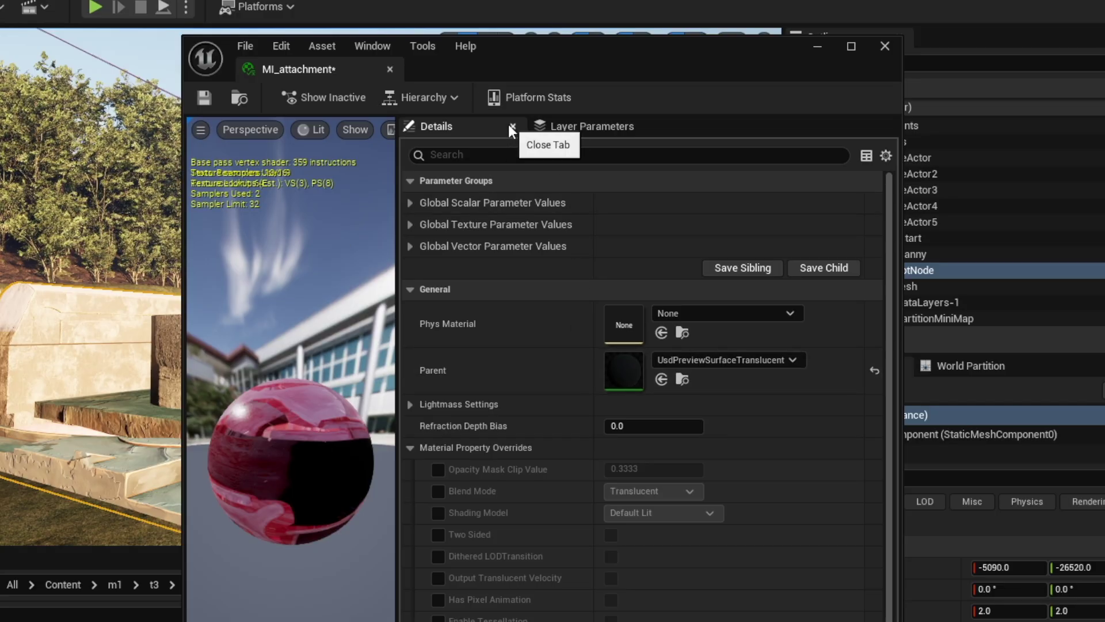
- Hide MI_attachment's parameter details in the material instance editor and show them again
click(513, 126)
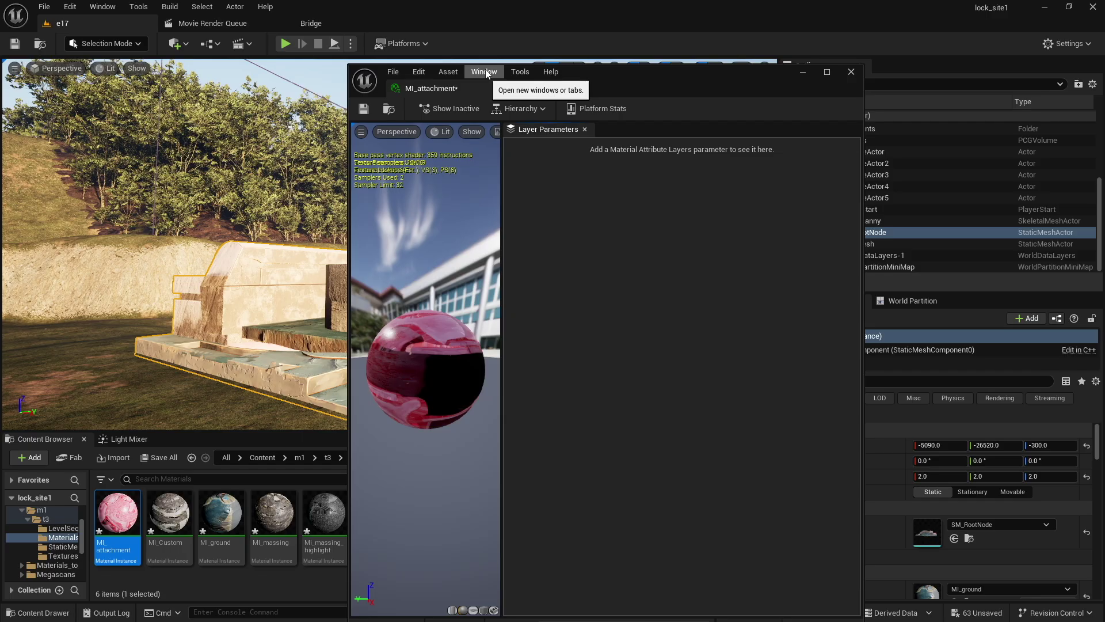
click(373, 46)
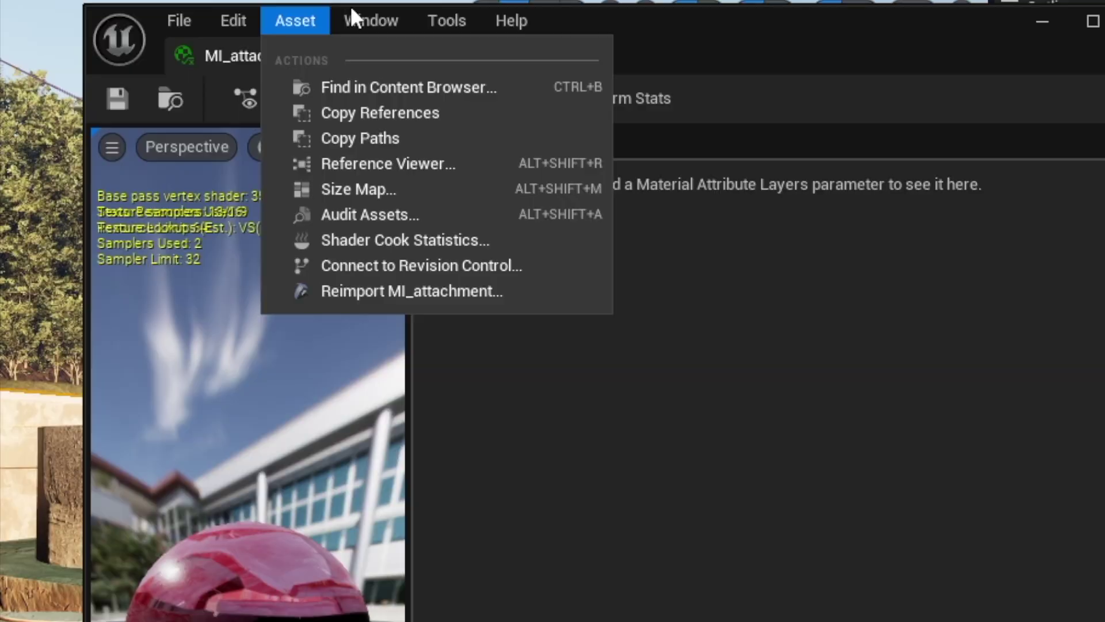
mouse_move(480, 71)
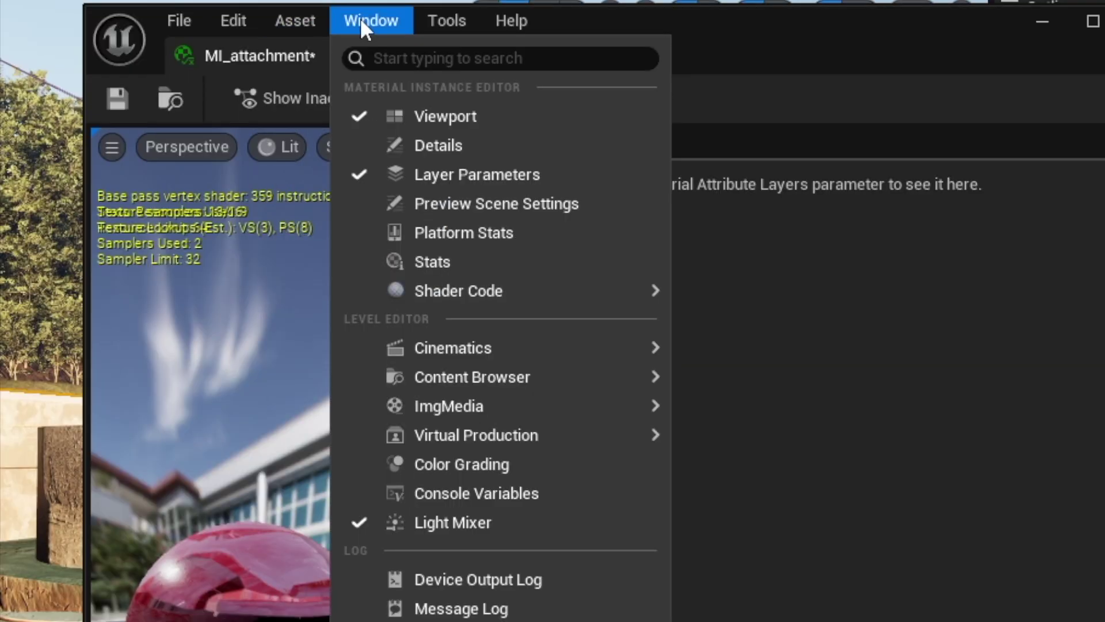
click(450, 147)
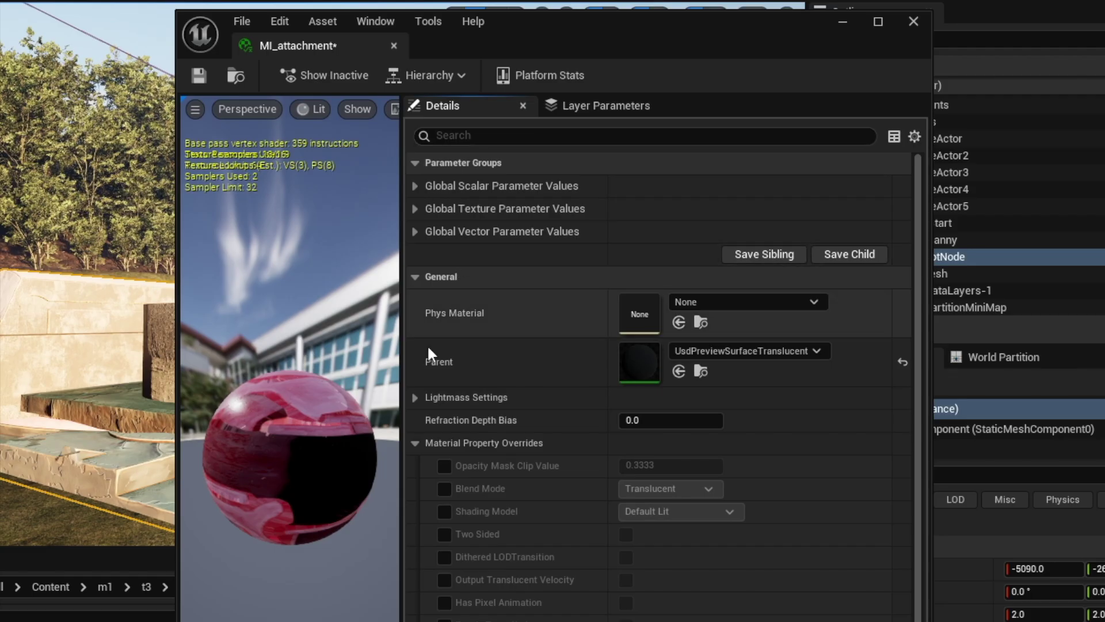
- Override MI_attachment's Blend Mode to Opaque under Material Property Overrides, save the instance and close its editor
click(414, 443)
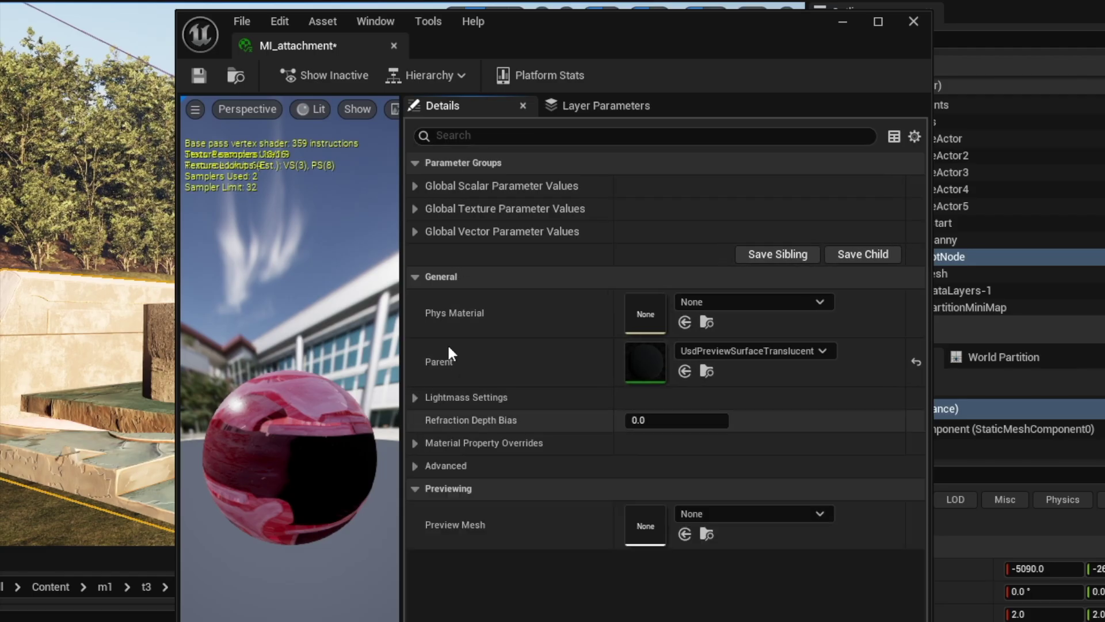
click(415, 442)
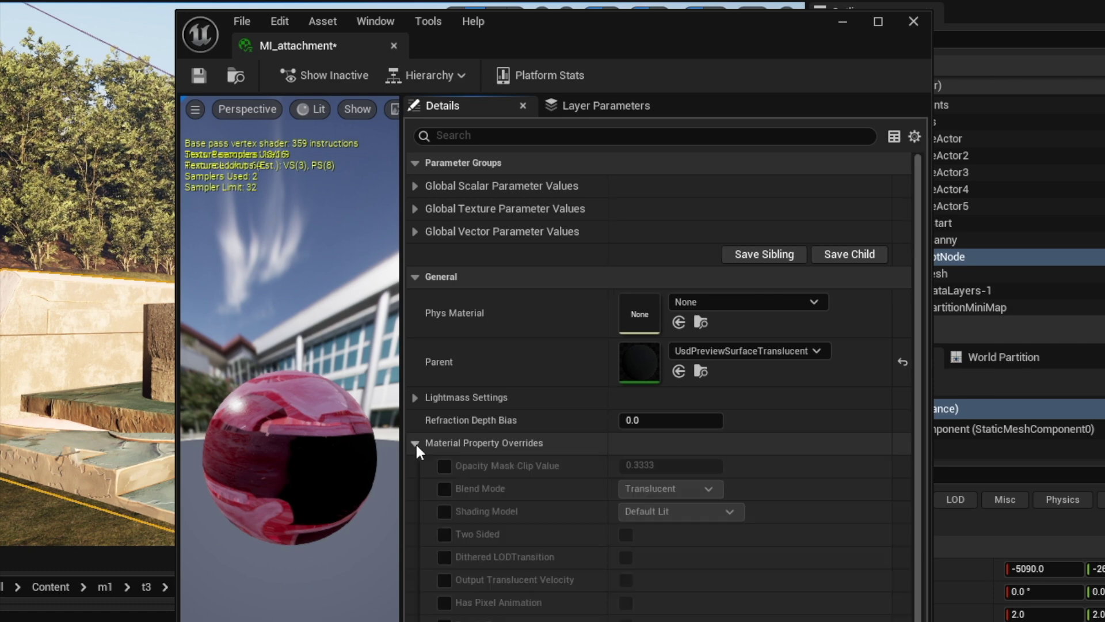
click(444, 488)
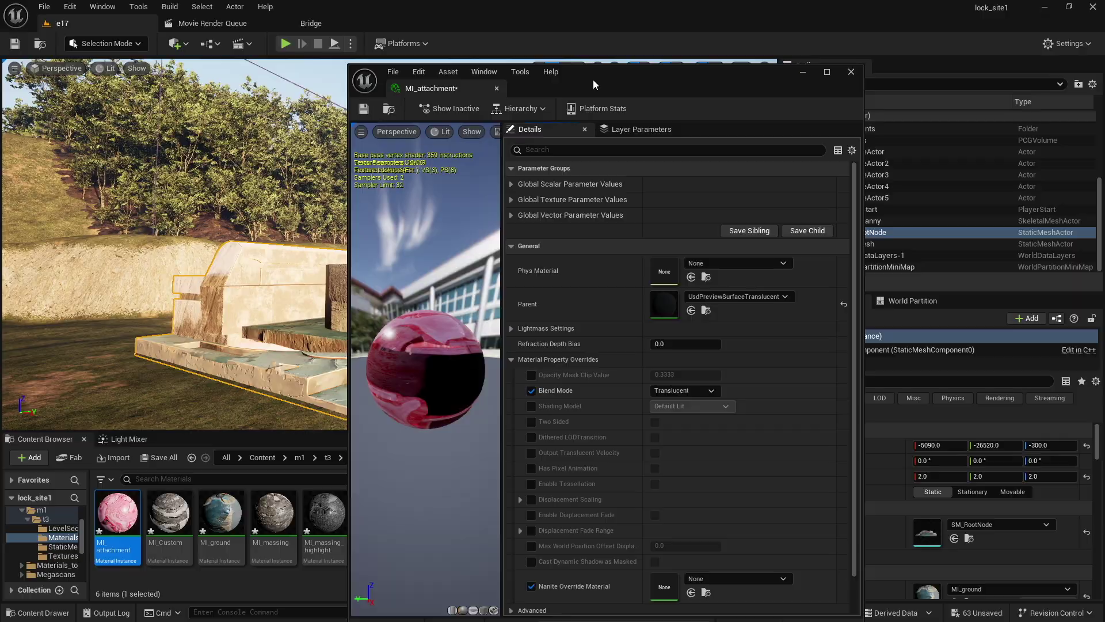
drag(593, 80, 803, 88)
click(889, 390)
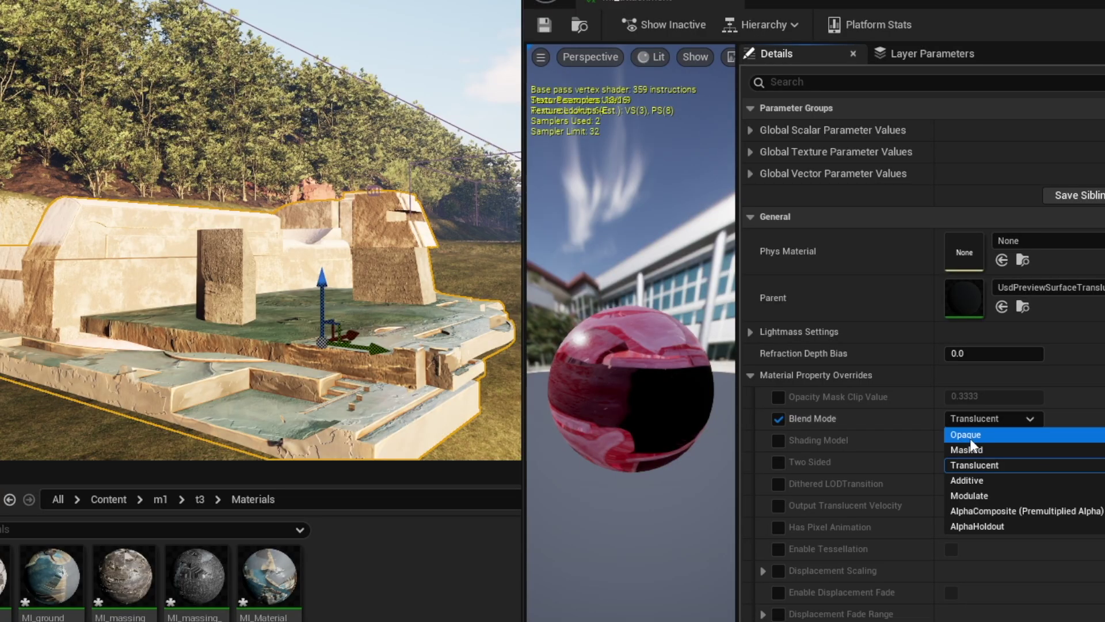
click(969, 436)
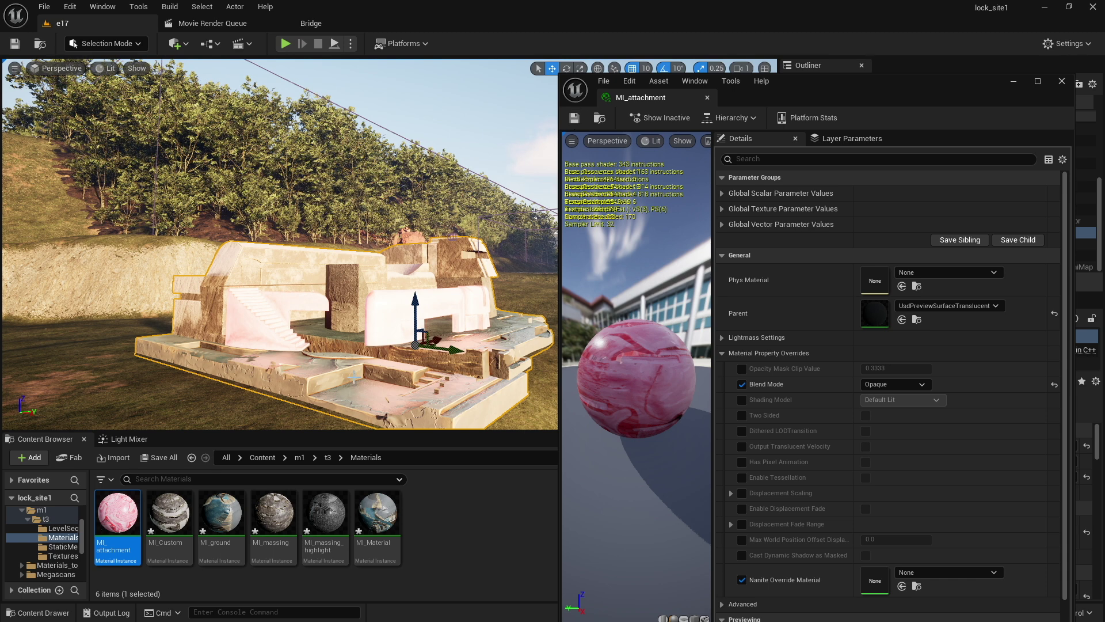
click(1062, 81)
- Open the MI_Custom material instance, override its Blend Mode to Opaque, save it and close its editor
click(165, 525)
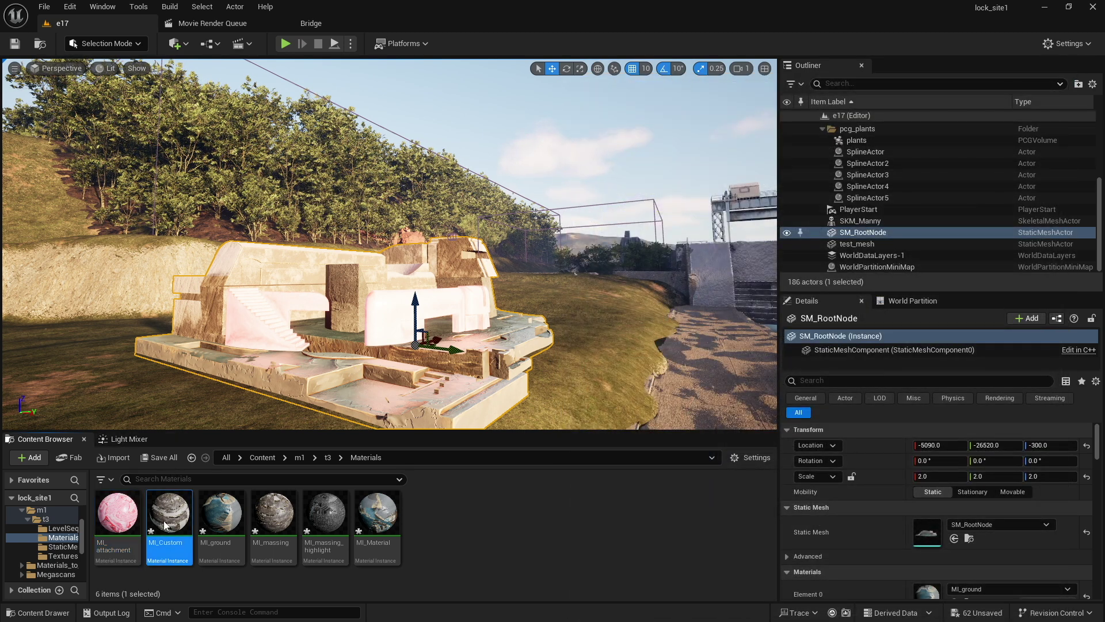
double_click(166, 525)
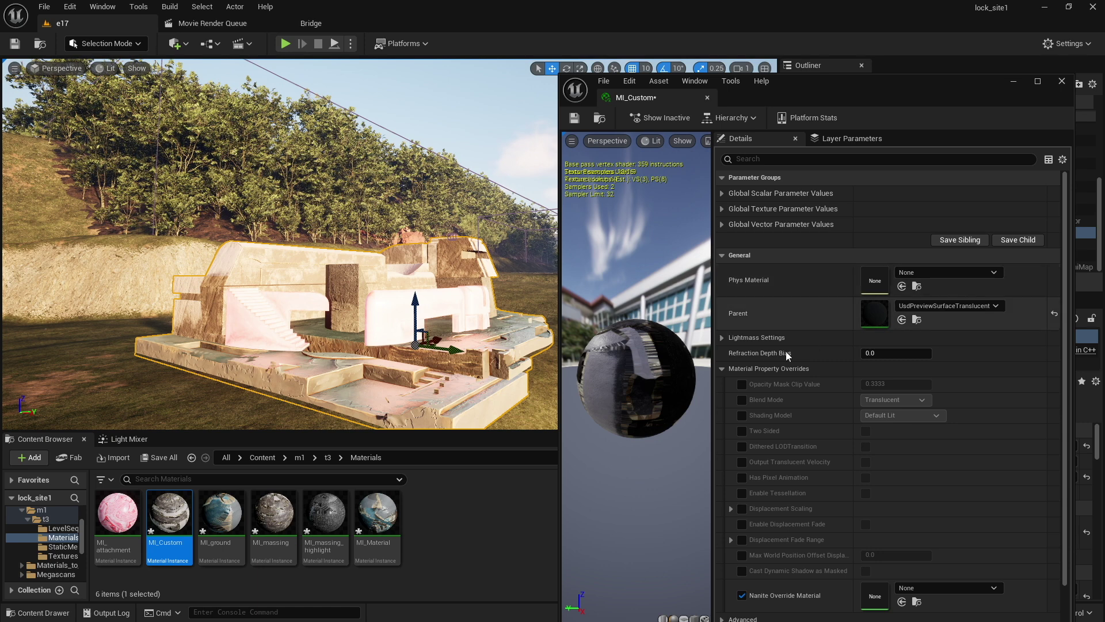
click(741, 399)
click(900, 399)
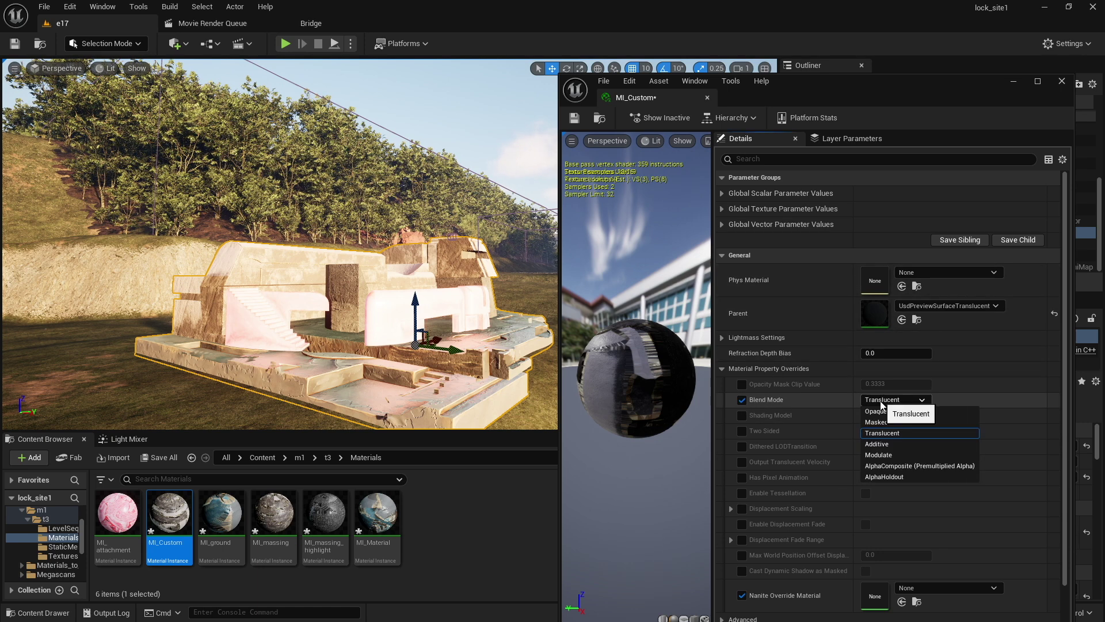
click(872, 411)
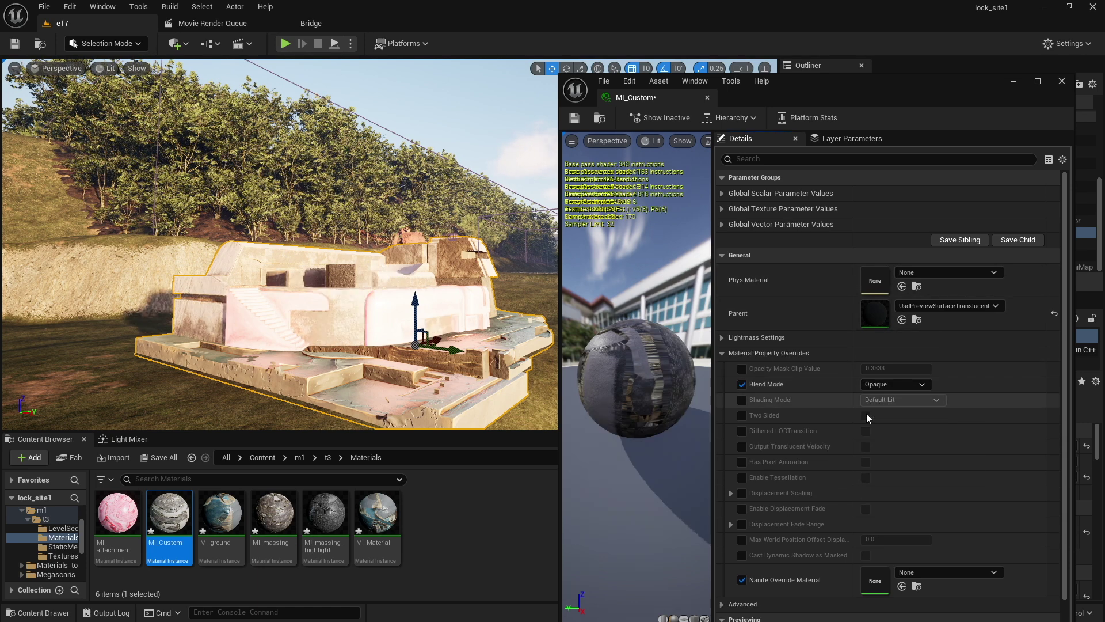
click(575, 119)
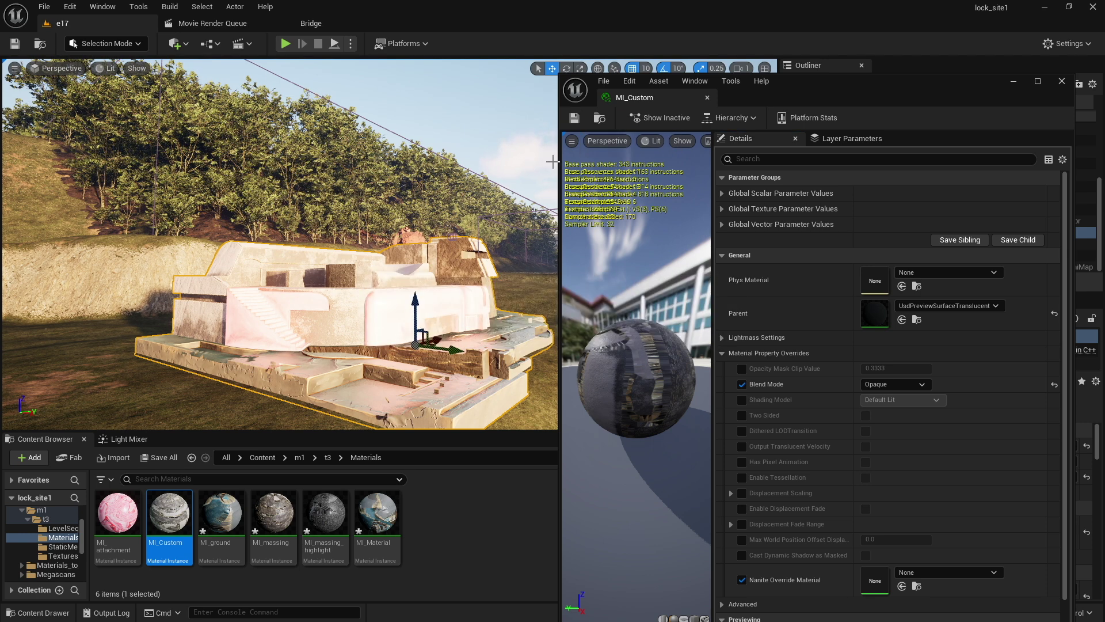
click(1062, 82)
- Open the MI_ground material instance, override its Blend Mode to Opaque, save it and close its editor
double_click(221, 513)
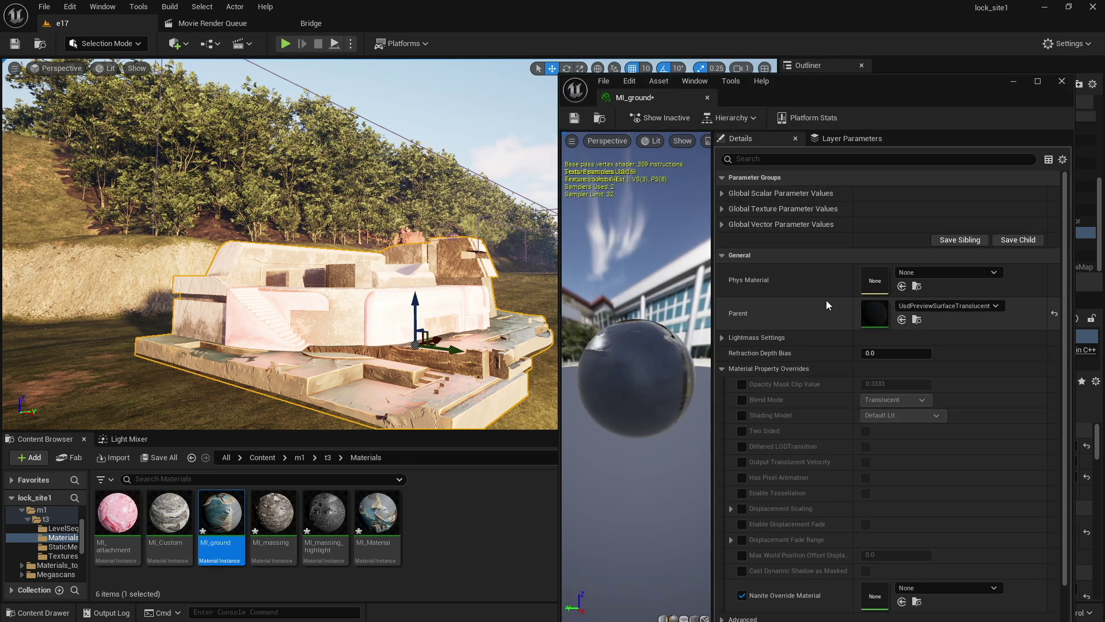
click(741, 385)
click(742, 384)
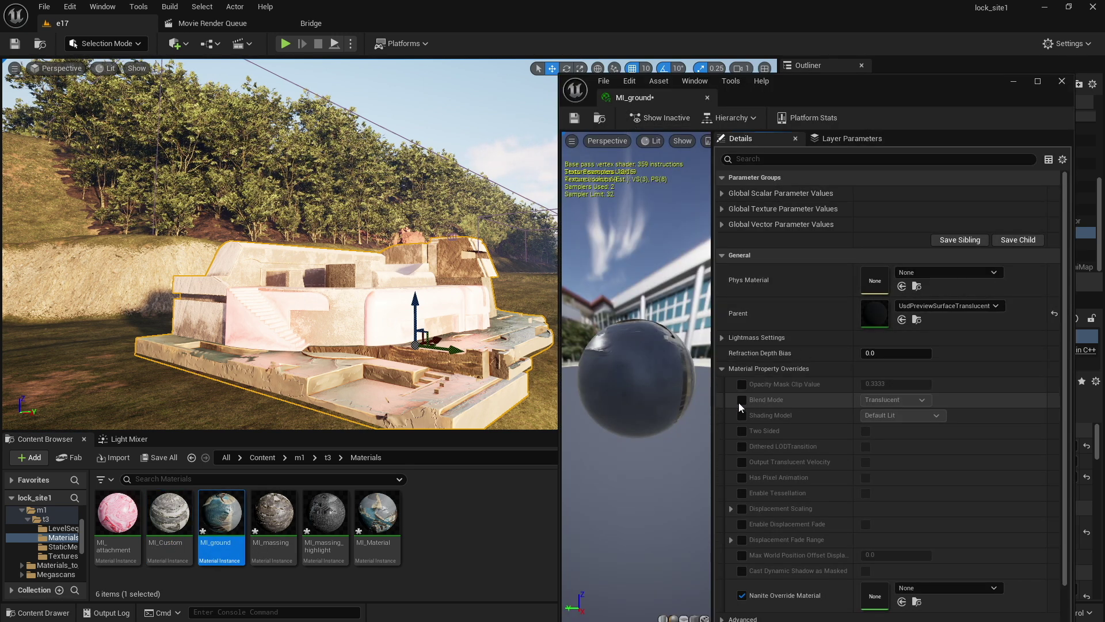
click(741, 400)
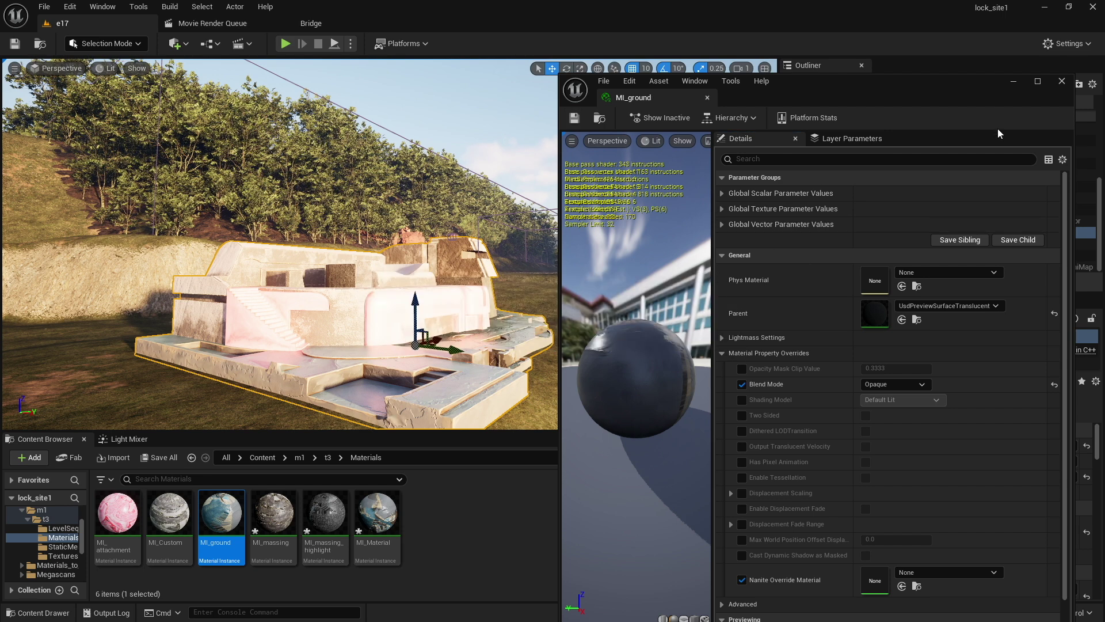
click(1062, 84)
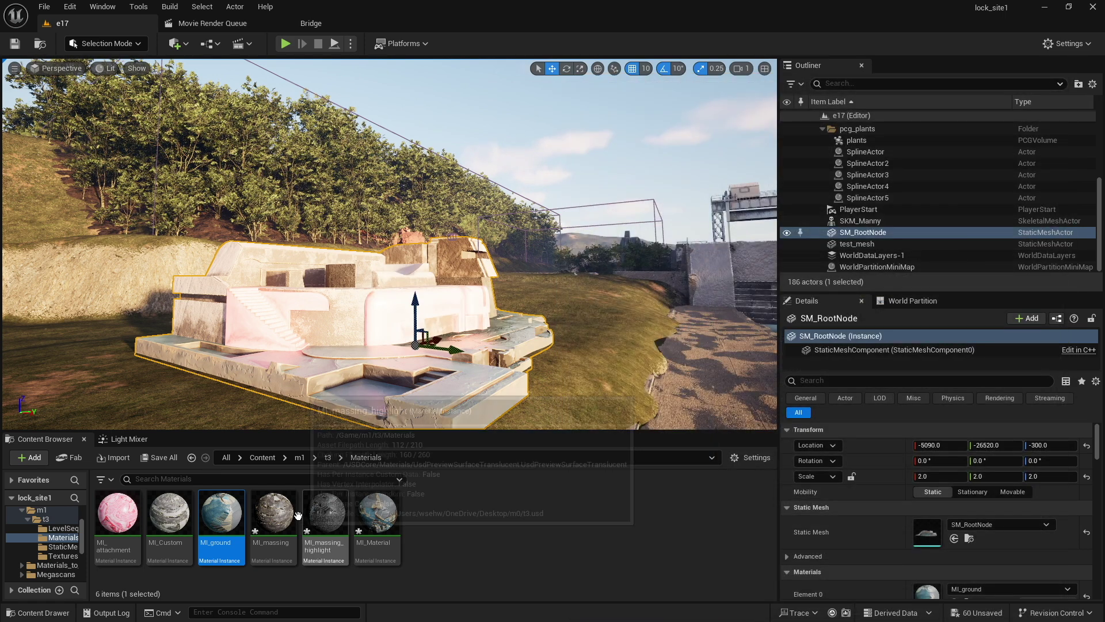
- Open the MI_massing material instance, override its Blend Mode to Opaque, save it and close its editor
double_click(270, 511)
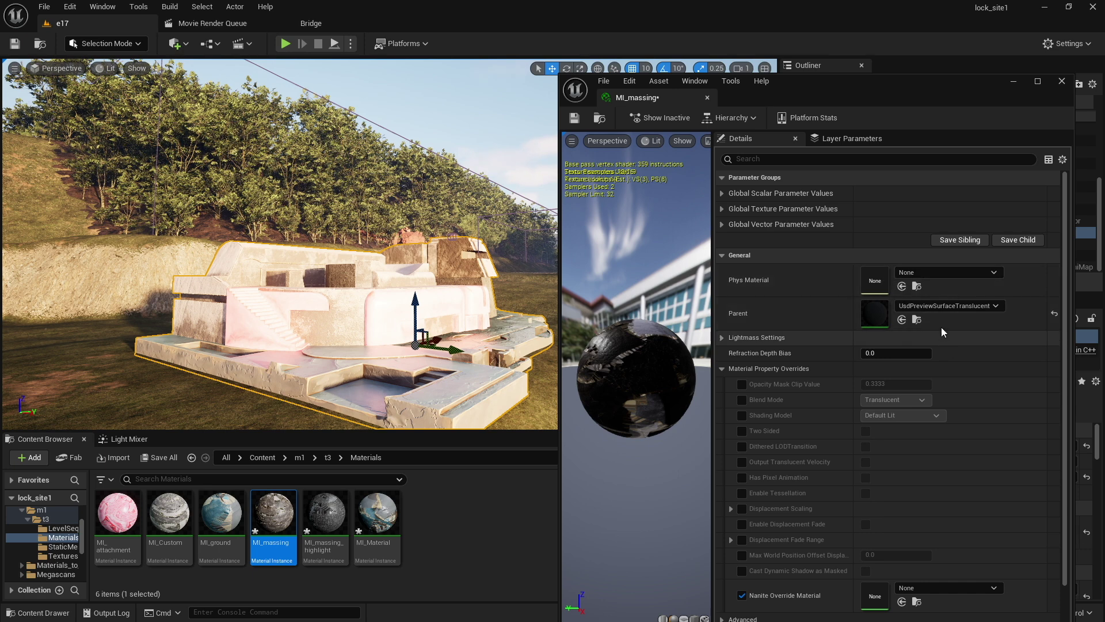
click(742, 399)
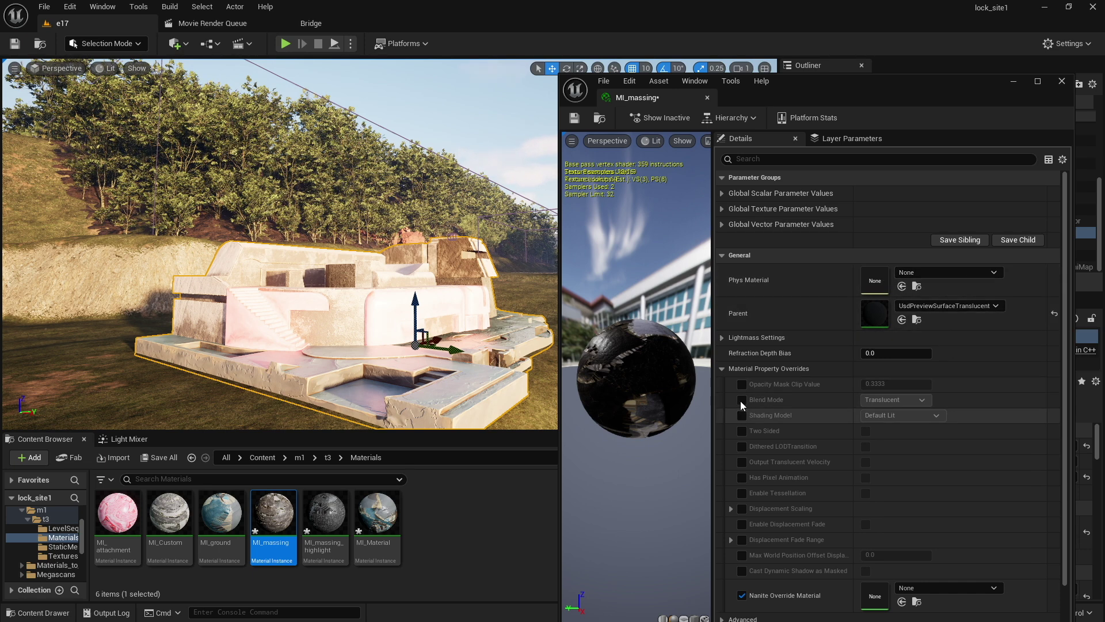
click(895, 399)
click(899, 419)
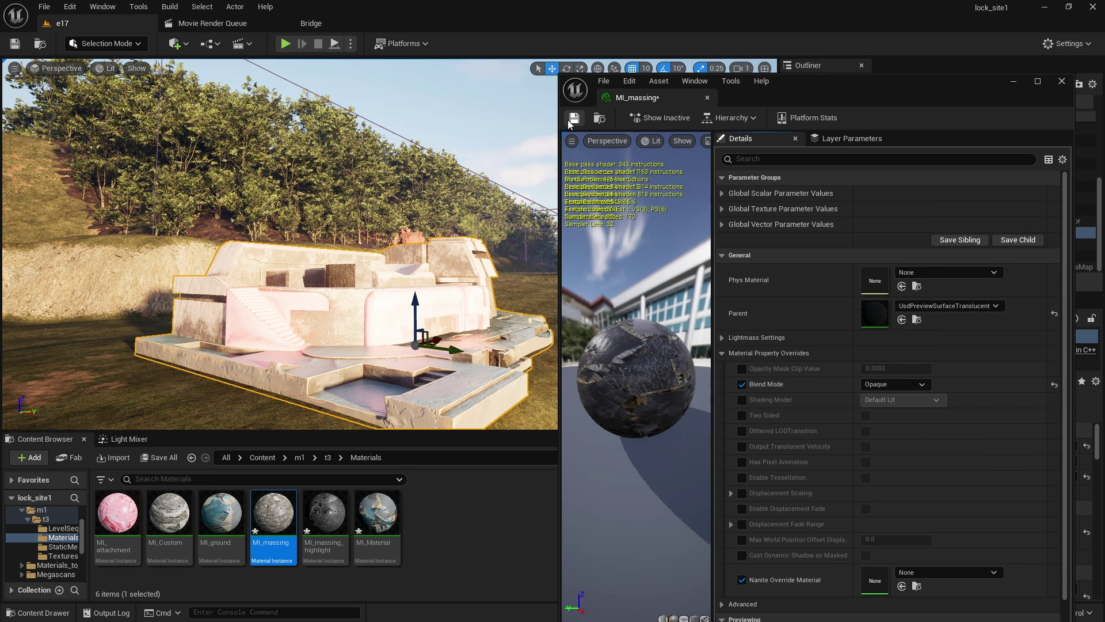
click(1062, 81)
- Set the Blend Mode override of MI_massing_highlight and MI_Material to Opaque, saving and closing each instance
double_click(325, 513)
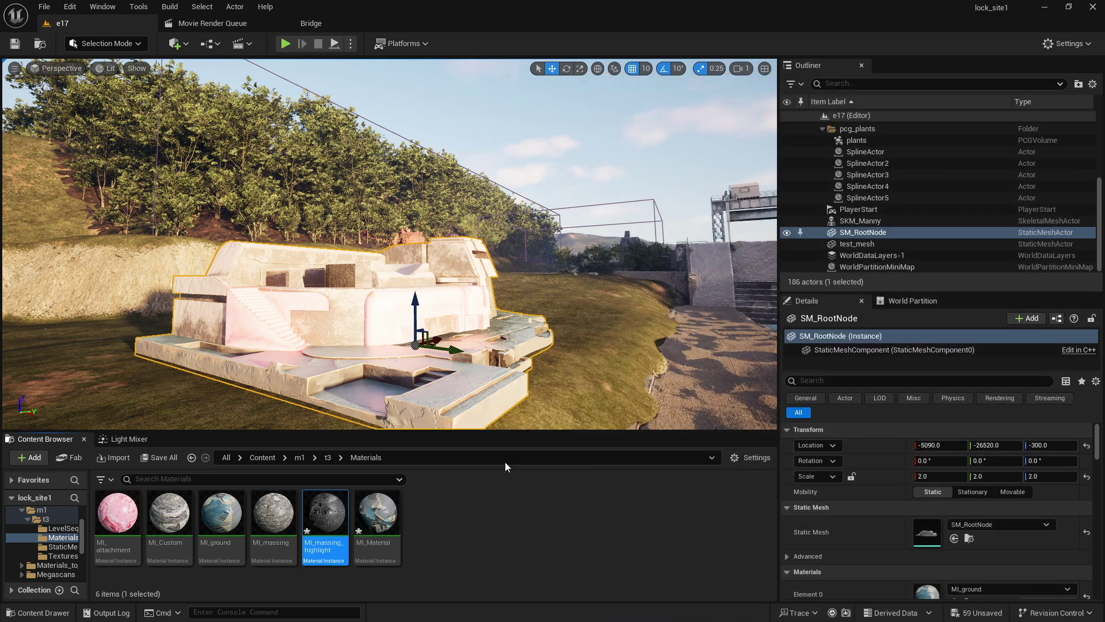
click(1062, 81)
double_click(377, 513)
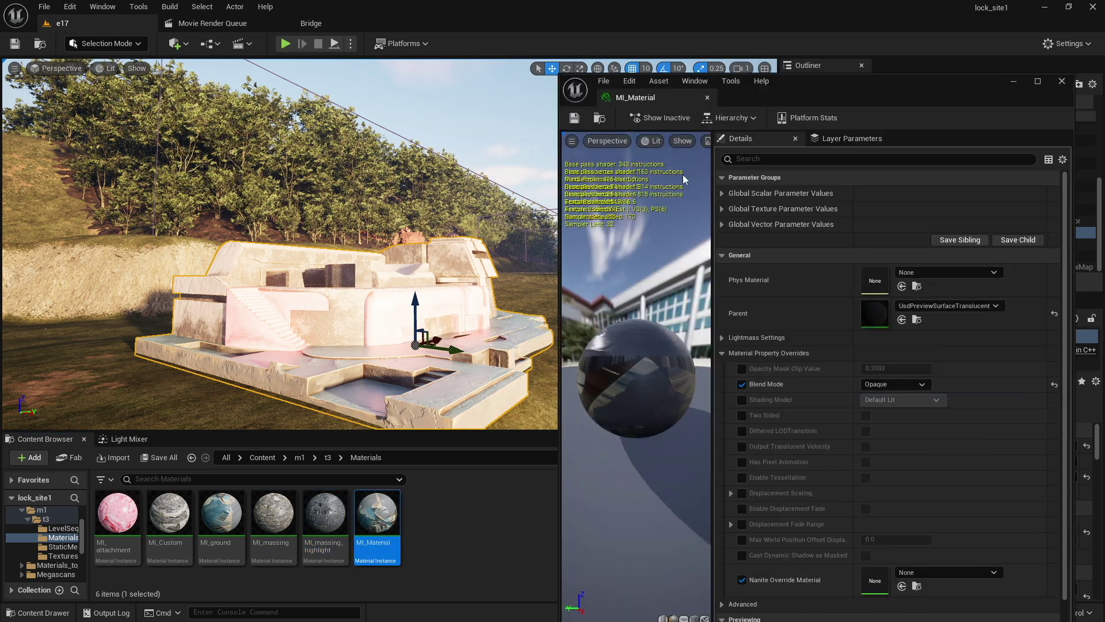
click(1061, 82)
- Examine the SM_RootNode building from its other side and under a different sun direction, restoring the original lighting
right_drag(395, 322, 127, 321)
key(d)
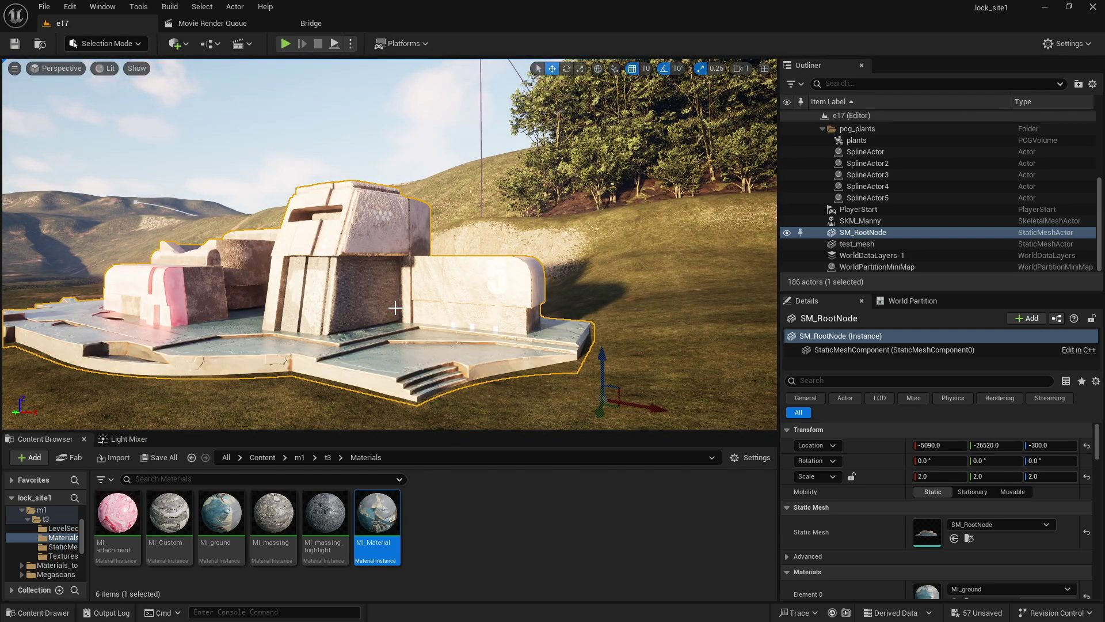
right_drag(389, 244, 322, 149)
right_drag(363, 326, 398, 304)
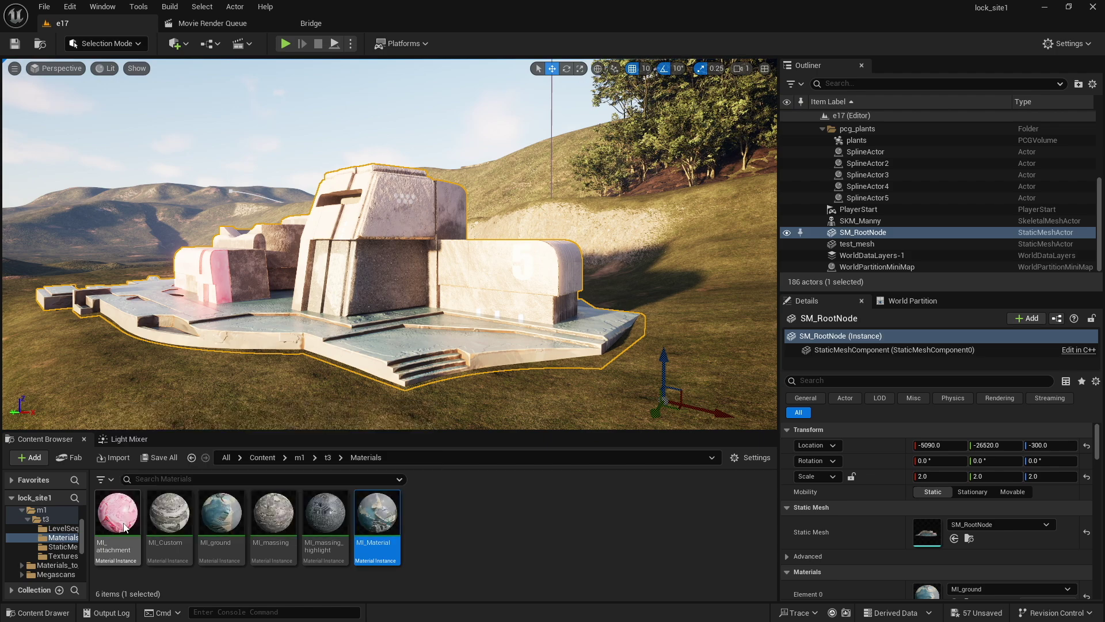
right_drag(178, 406, 132, 425)
key(ctrl+l)
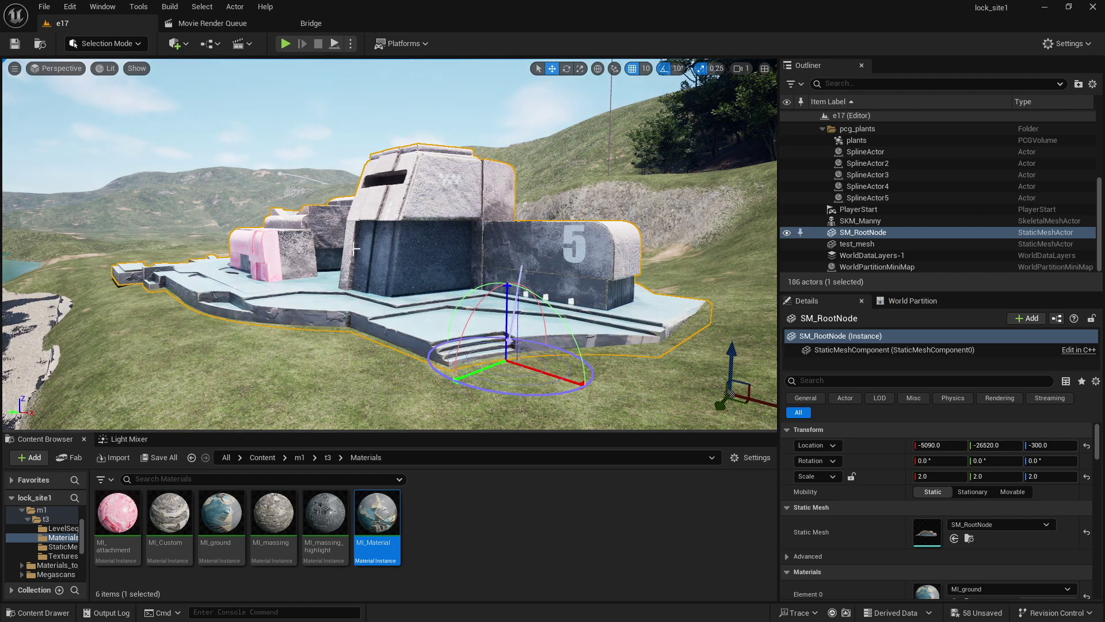
key(ctrl+z)
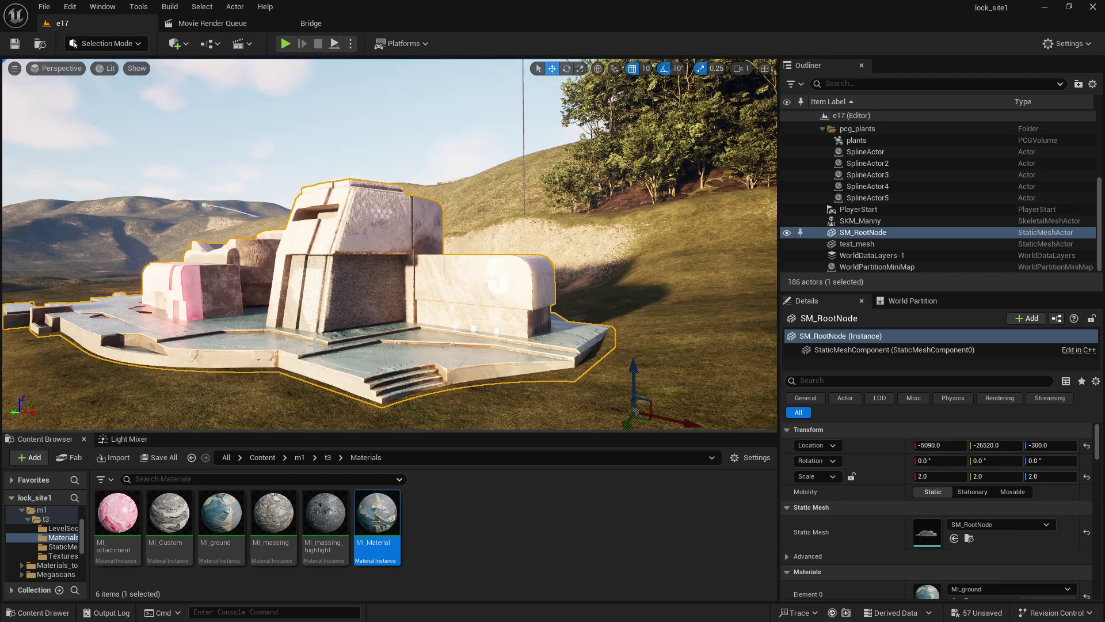
- Open UsdPreviewSurface, the base material in MI_attachment's parent chain, for editing
double_click(116, 508)
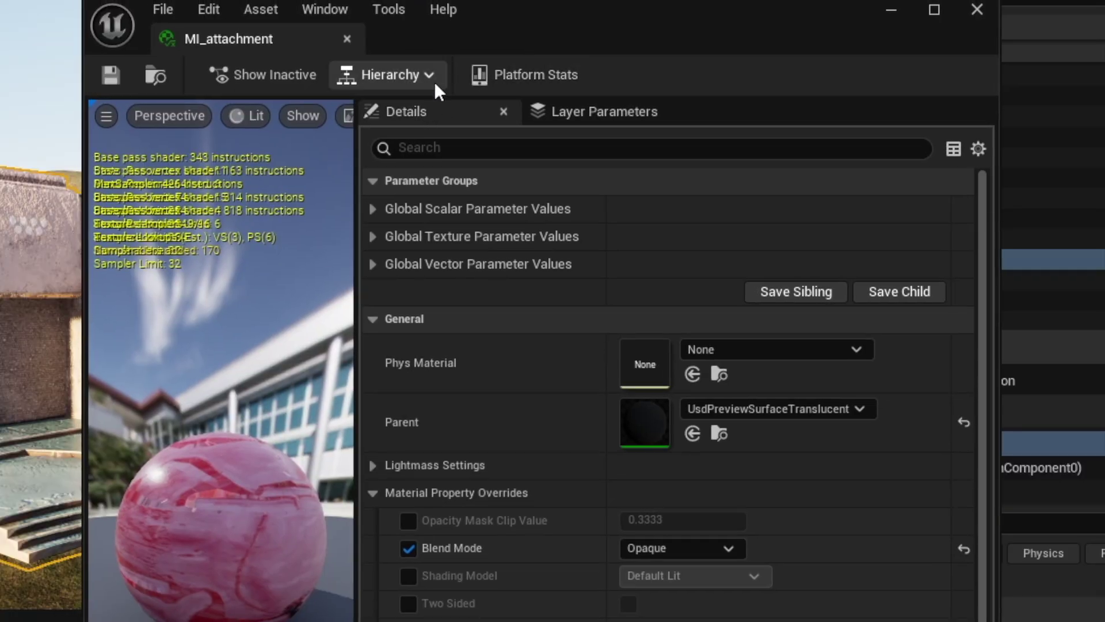
click(753, 119)
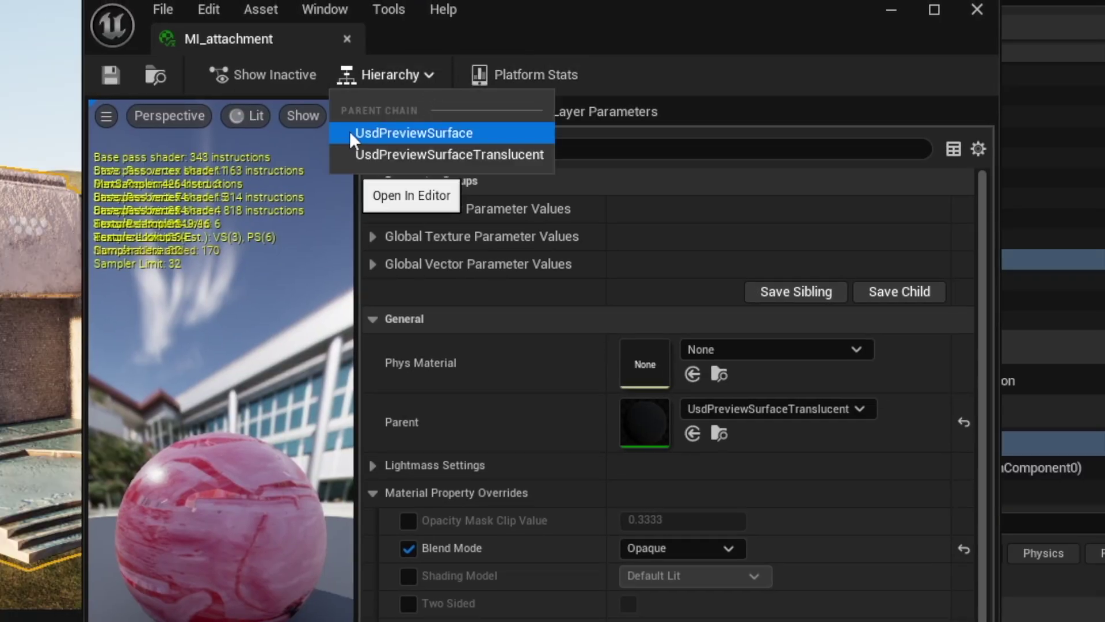
click(365, 134)
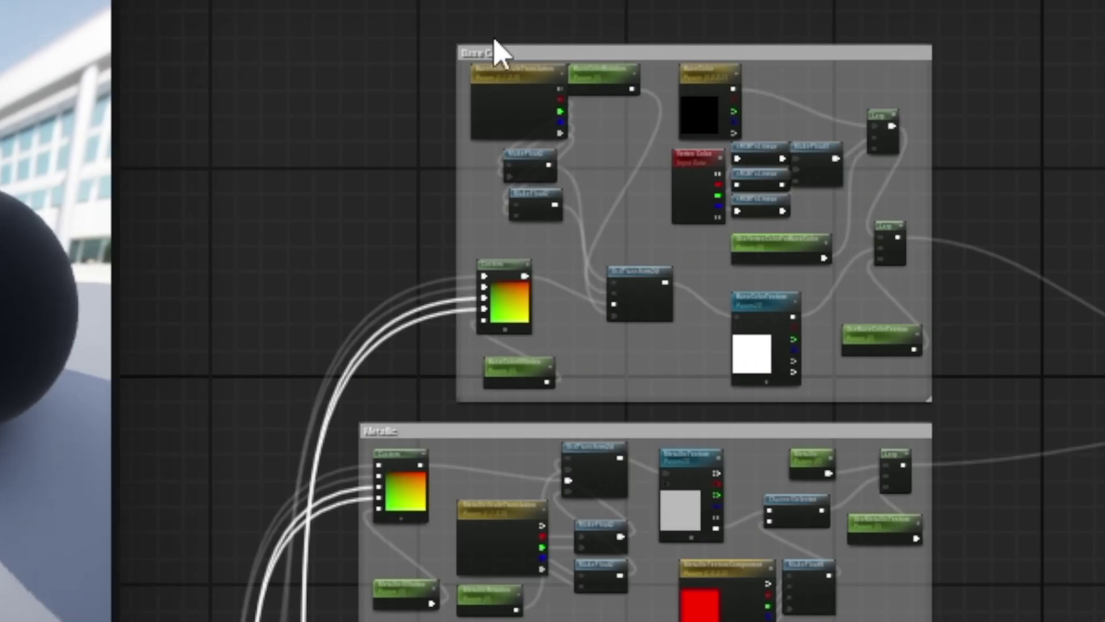
- Examine the Base Color and Metallic node groups in the UsdPreviewSurface material graph
scroll(478, 38, up, 2)
right_drag(503, 380, 493, 167)
scroll(413, 425, down, 1)
right_drag(478, 552, 491, 405)
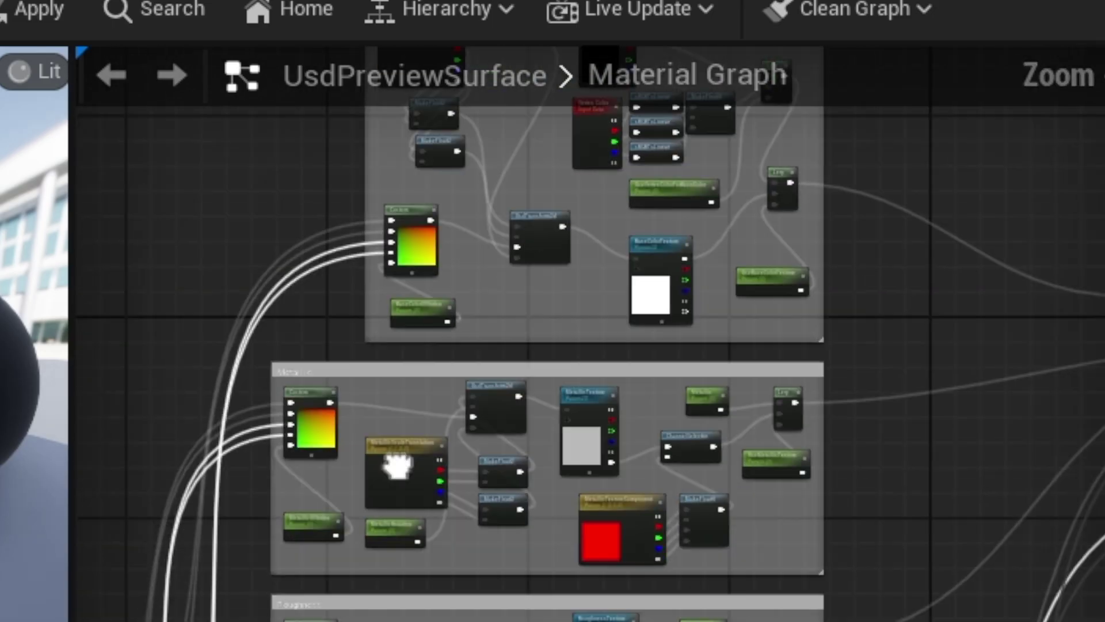
right_drag(398, 466, 352, 179)
right_drag(328, 334, 261, 505)
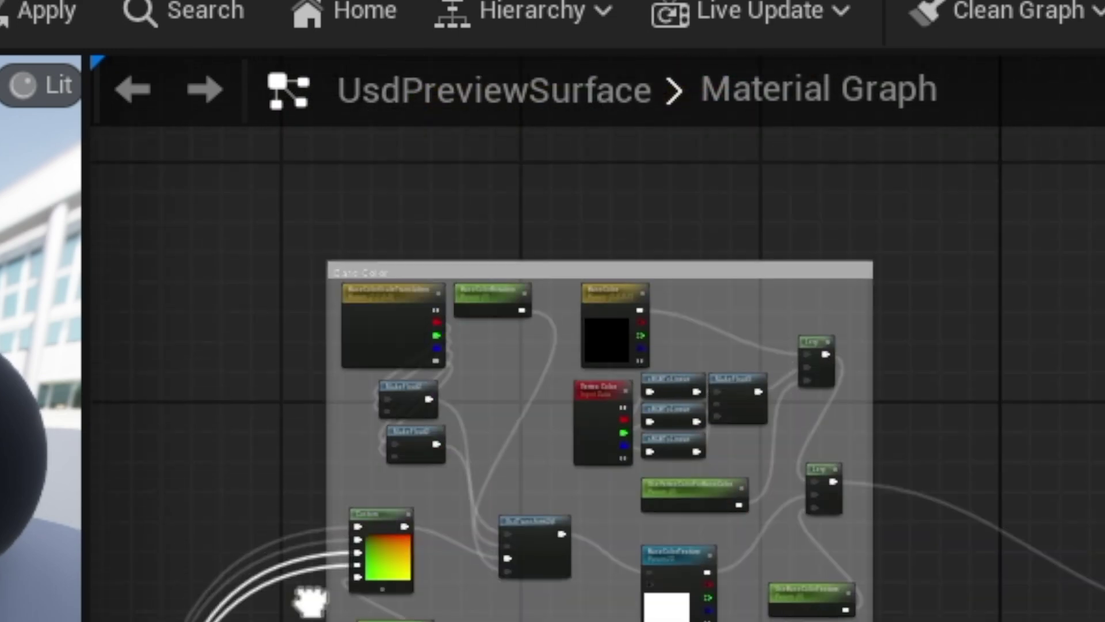
scroll(432, 358, up, 4)
scroll(501, 456, down, 1)
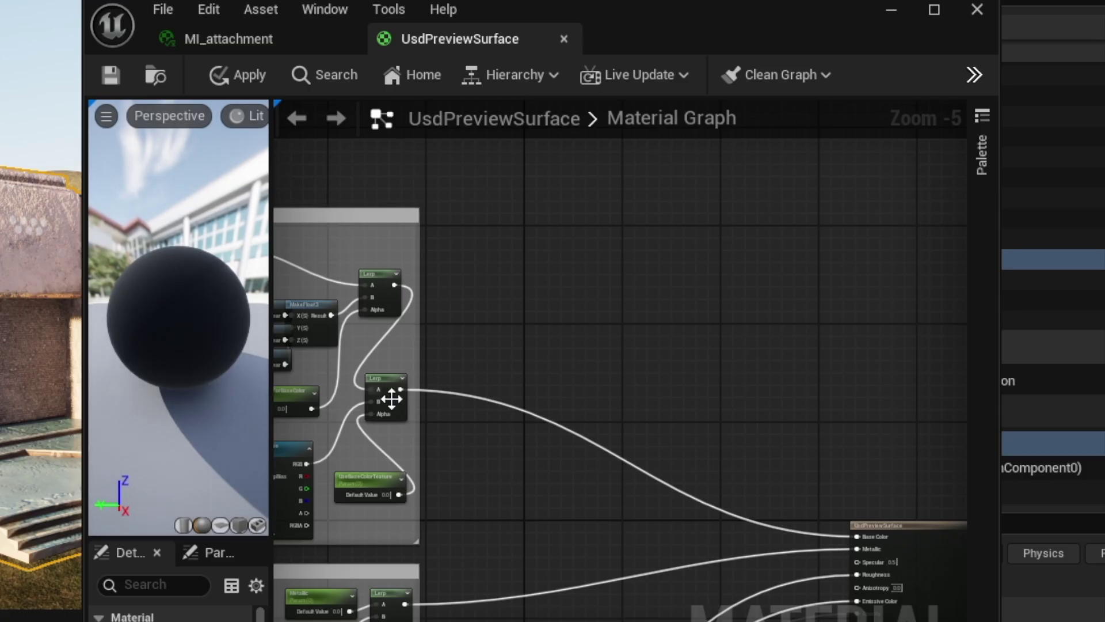
- Add a Multiply node in front of the UsdPreviewSurface output node's Base Color input
scroll(397, 412, up, 2)
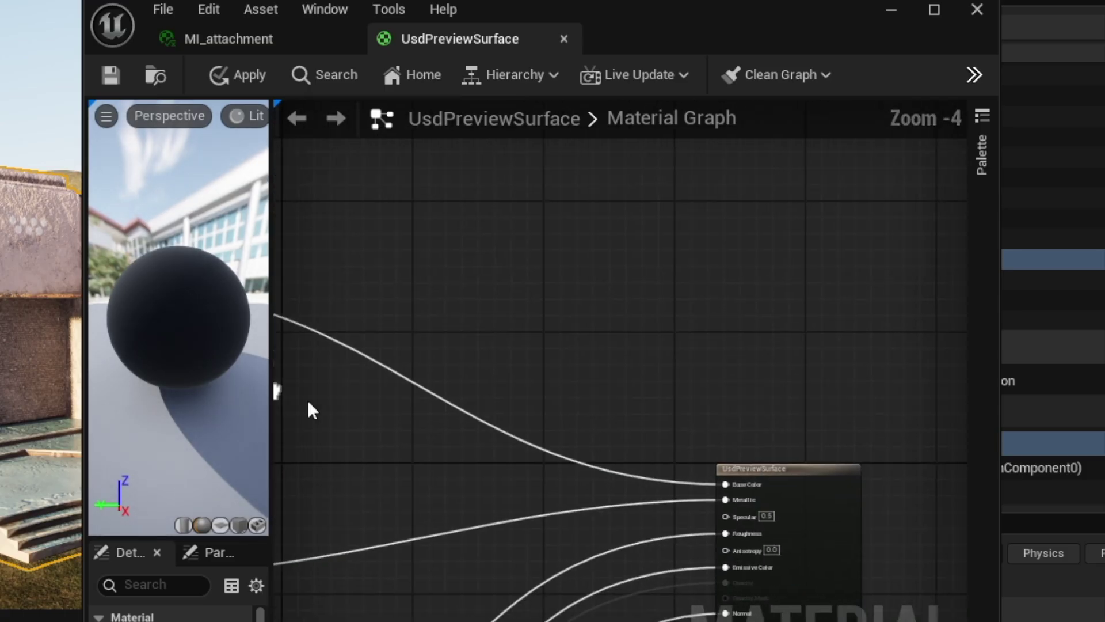
scroll(691, 484, up, 3)
right_drag(682, 475, 628, 422)
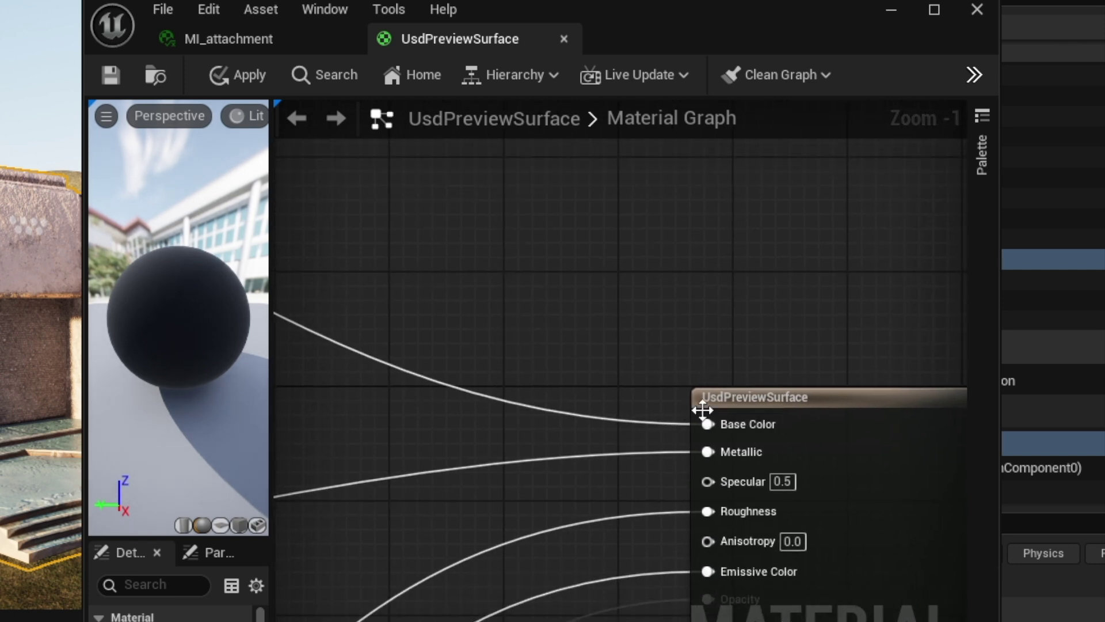
right_click(487, 327)
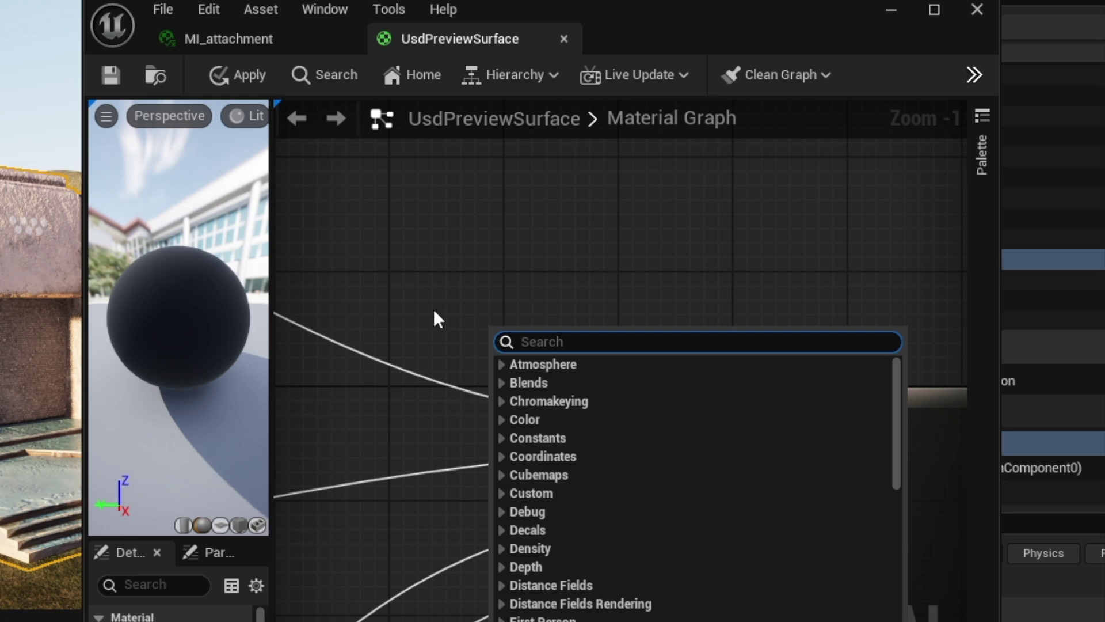
text(mul)
click(540, 380)
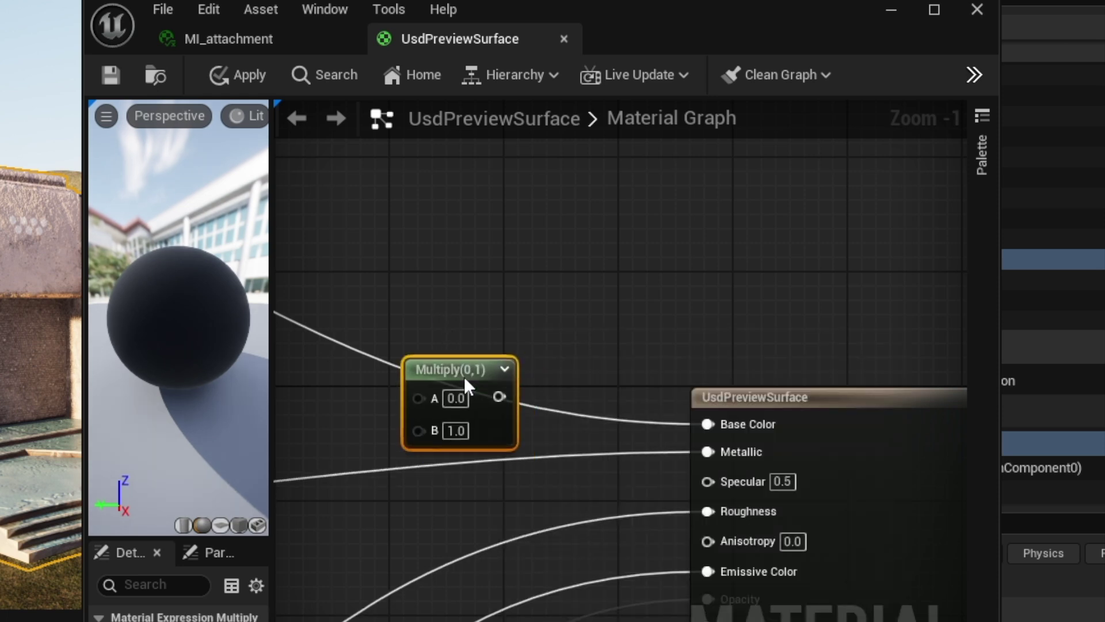
- Reroute the Base Color group's final Lerp through the Multiply node's A input into the material's Base Color
alt+click(706, 424)
right_drag(481, 382, 921, 506)
scroll(397, 340, down, 2)
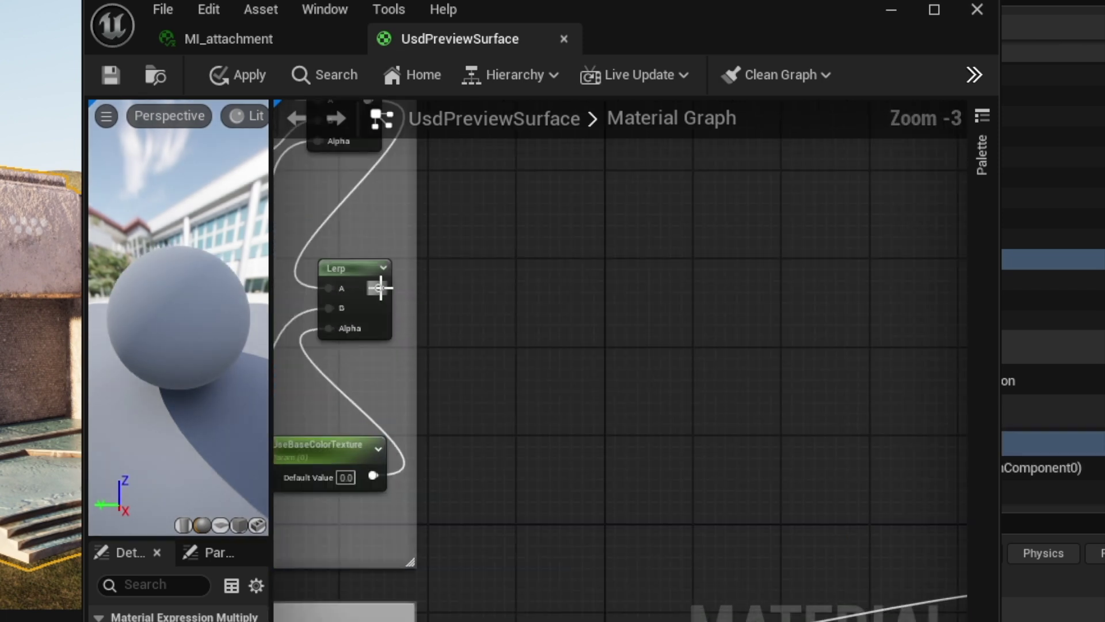
drag(381, 288, 710, 554)
right_drag(511, 513, 551, 481)
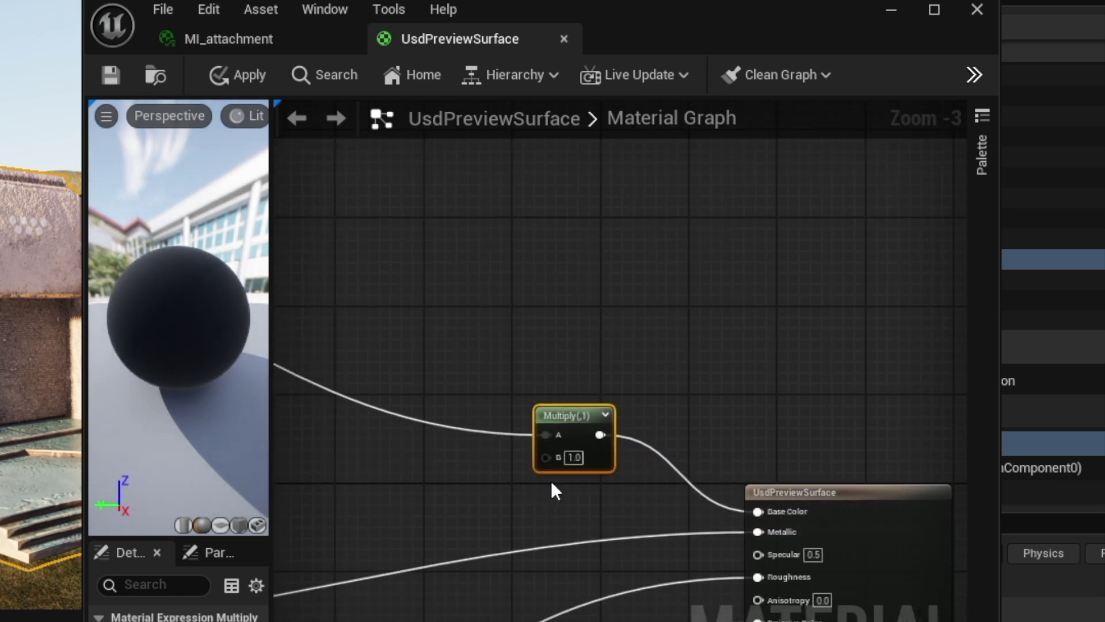
- Add a scalar parameter node with a default value of 1.0 and connect it to the Multiply node's B input
scroll(552, 483, up, 3)
scroll(593, 469, down, 2)
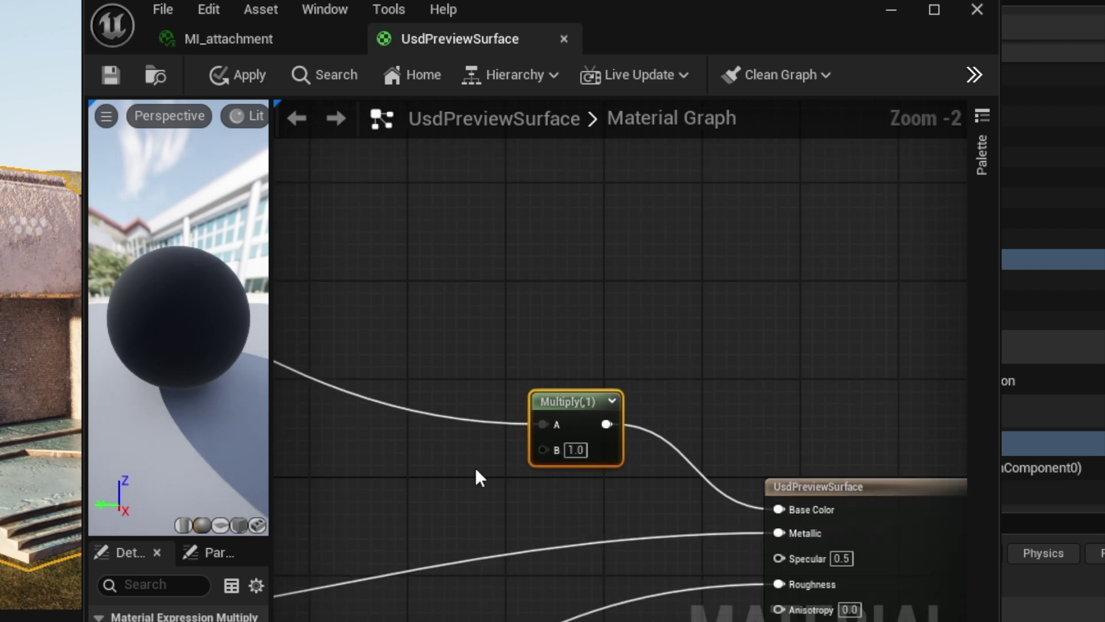
right_click(408, 444)
text(sc)
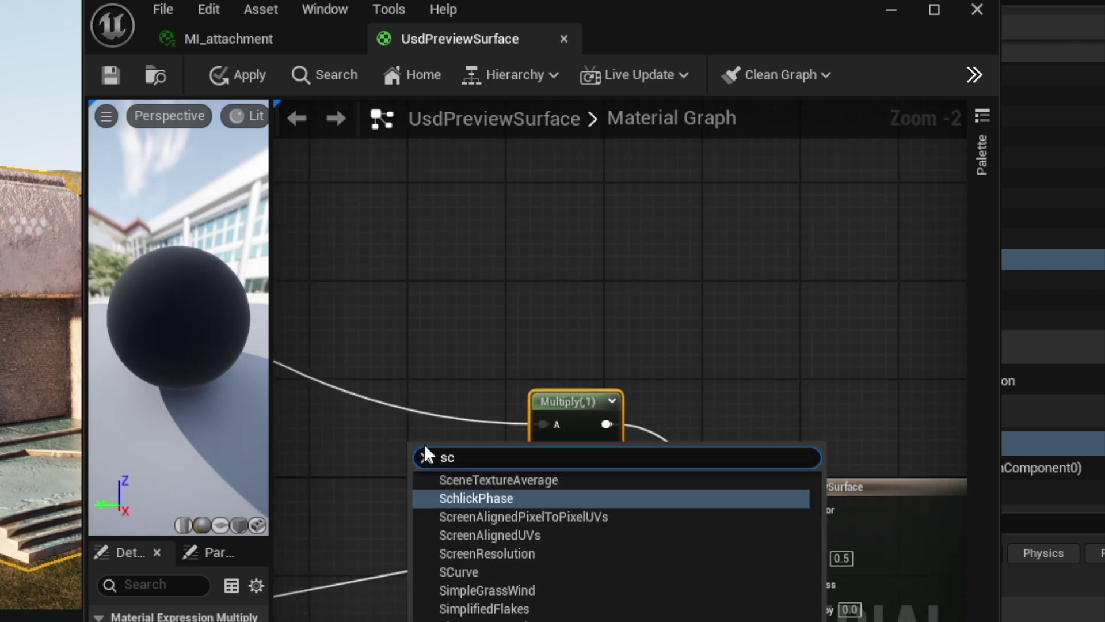
text(a)
key(Return)
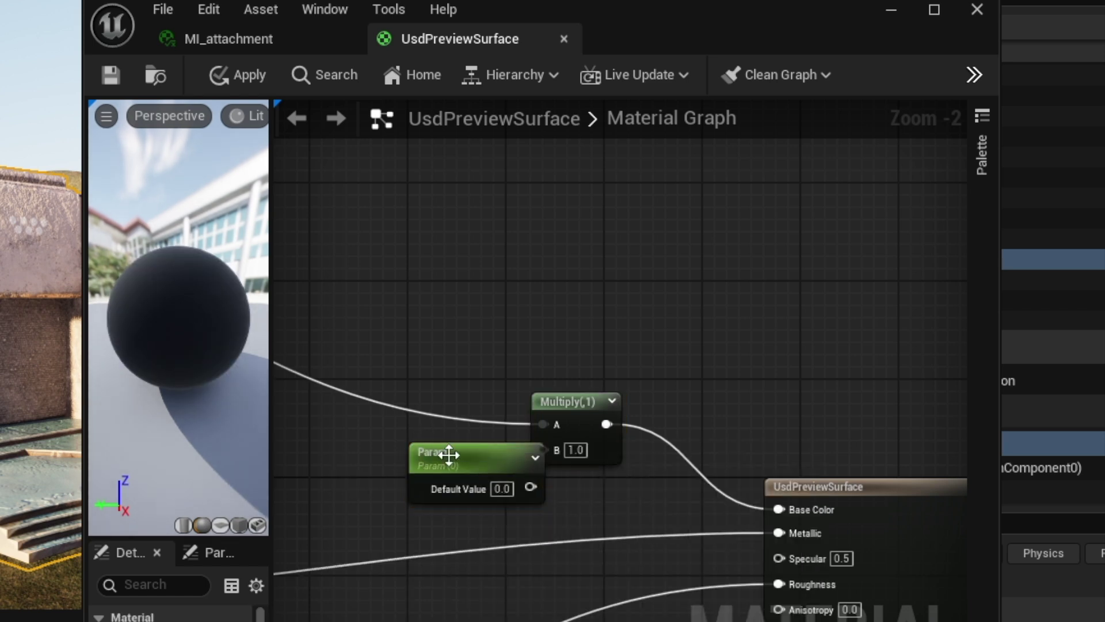
drag(444, 457, 384, 454)
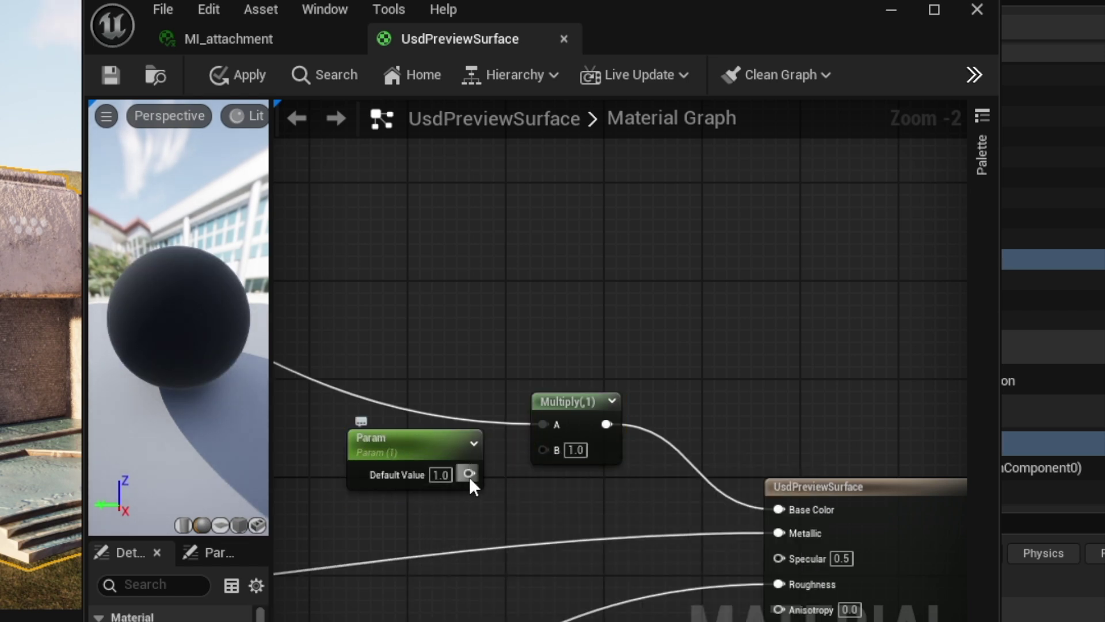
drag(470, 474, 544, 448)
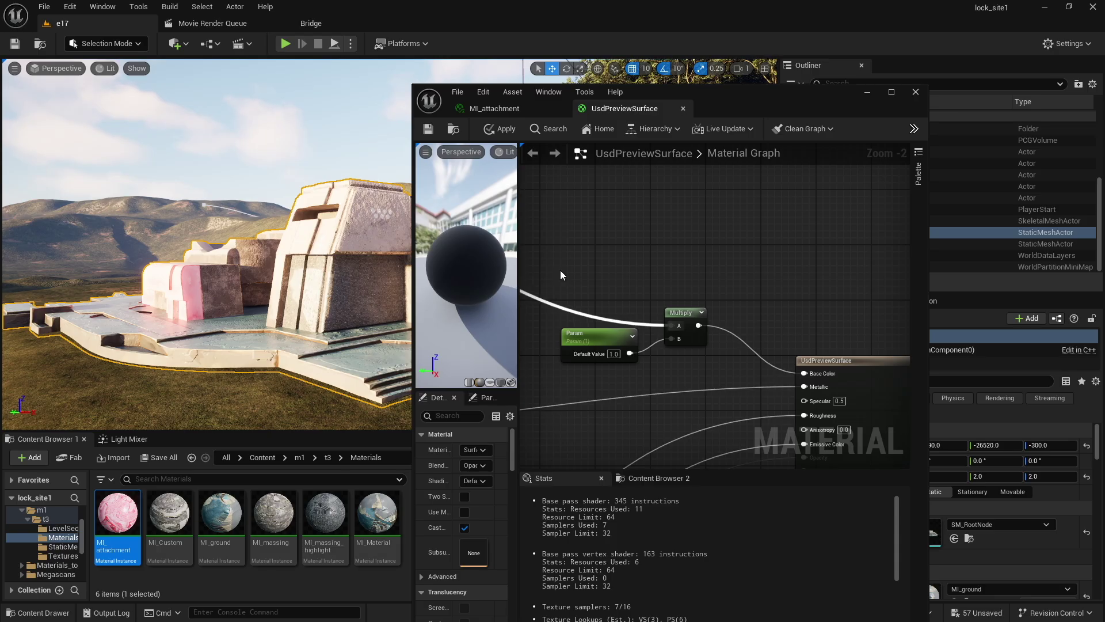
- Set the scalar parameter's default value to 0.2, apply the material and check the building's darkened surfaces in the level
right_drag(231, 259, 374, 256)
right_drag(190, 245, 184, 245)
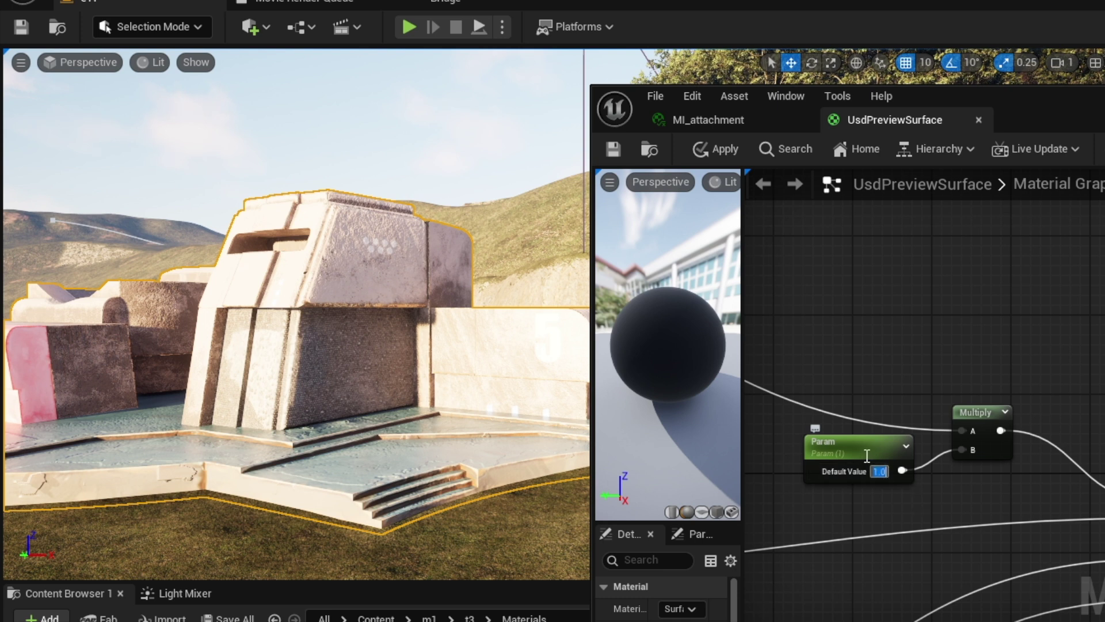
key(BackSpace)
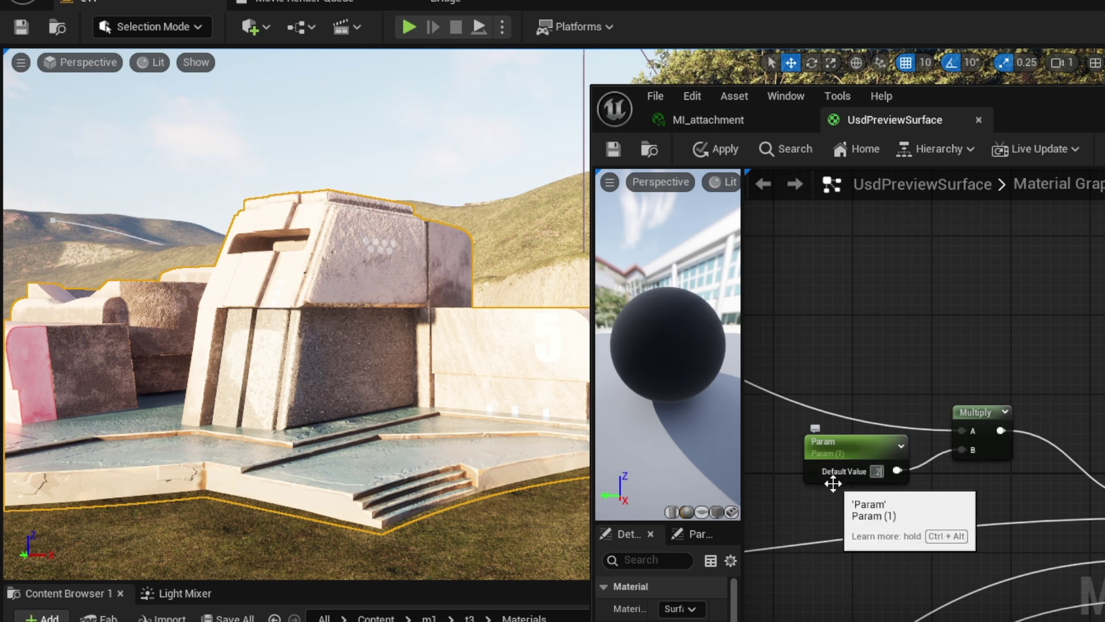
text(.2)
key(Return)
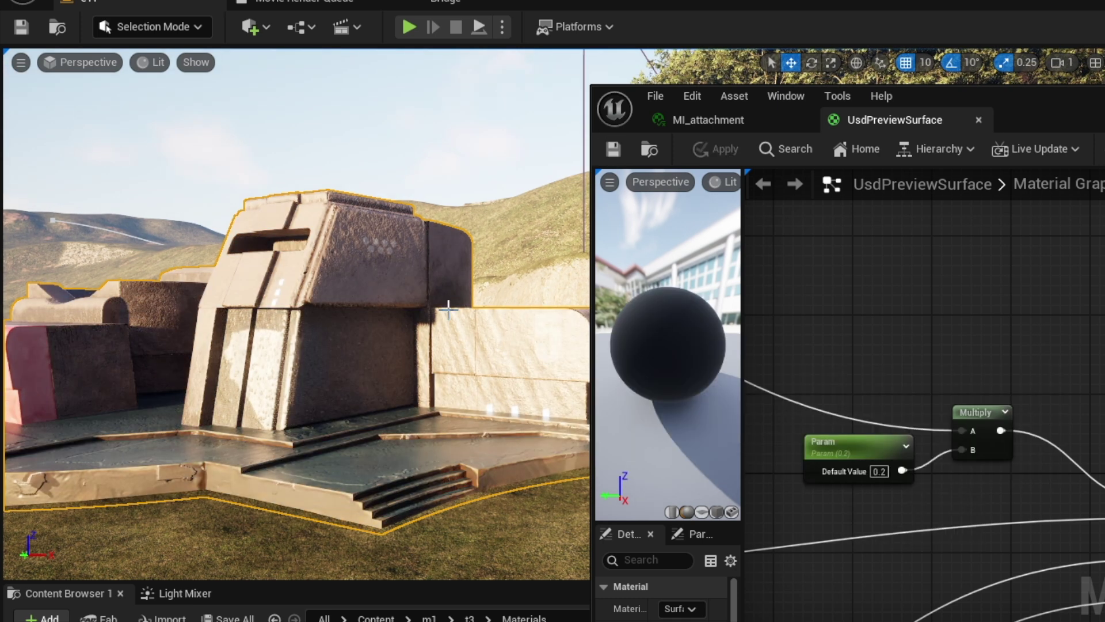
alt+drag(401, 318, 401, 344)
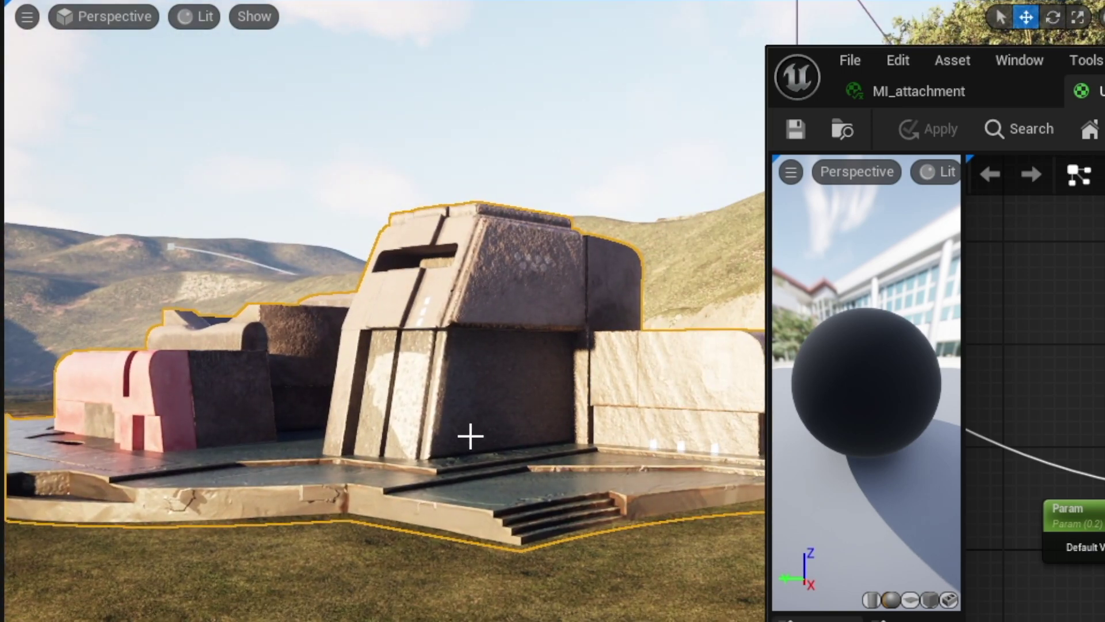
right_drag(470, 436, 503, 426)
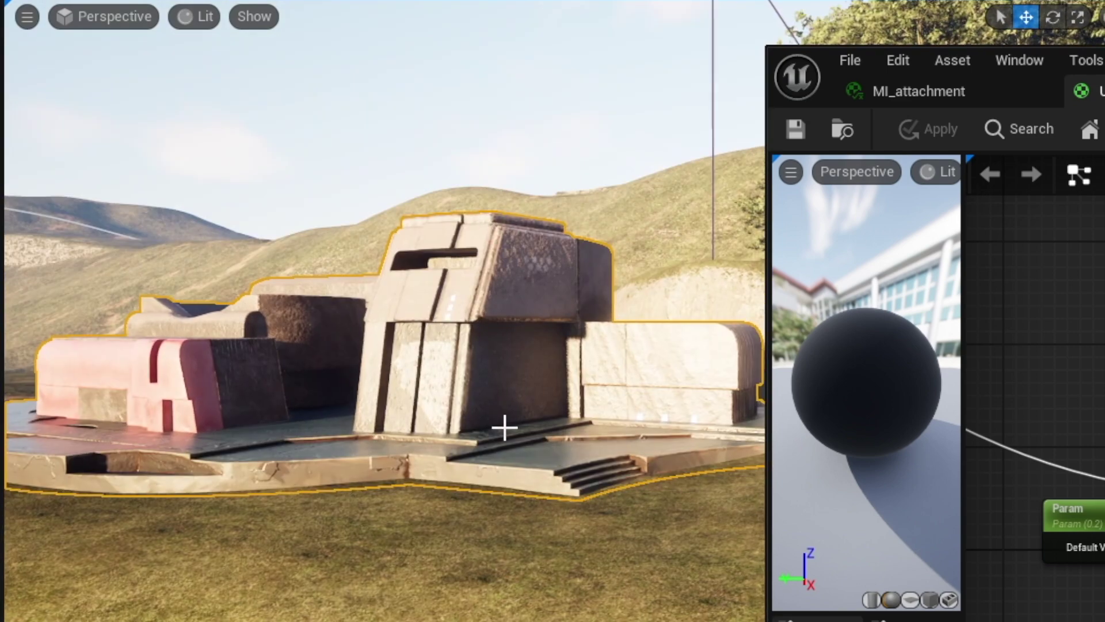
- Try a default value of 2 on the scalar parameter and set it back to 0.2
key(ctrl+l)
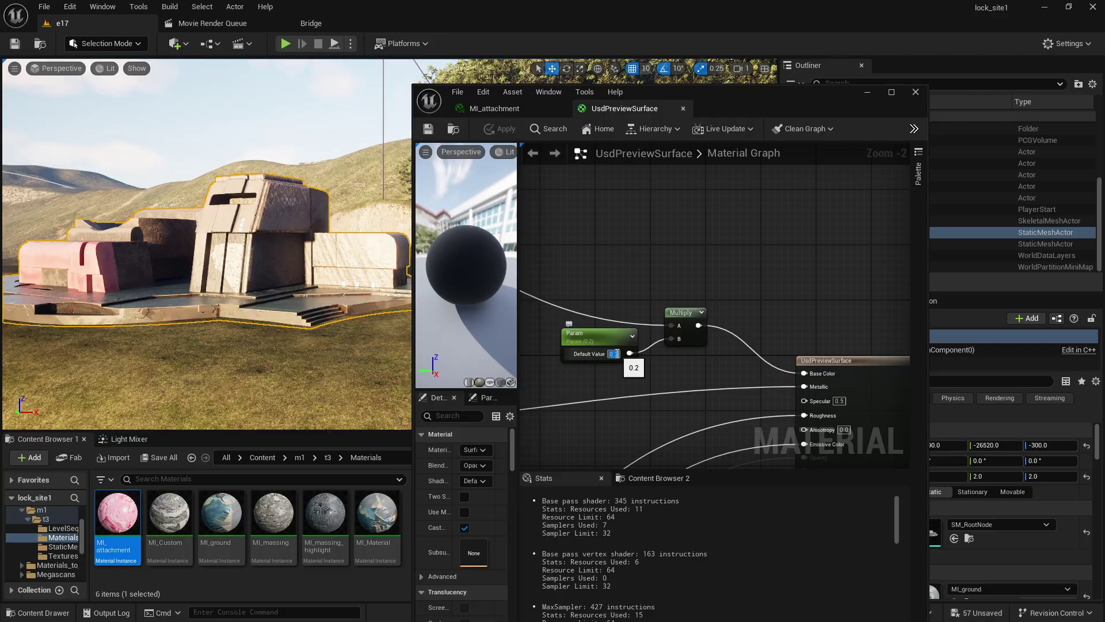
text(2)
key(Return)
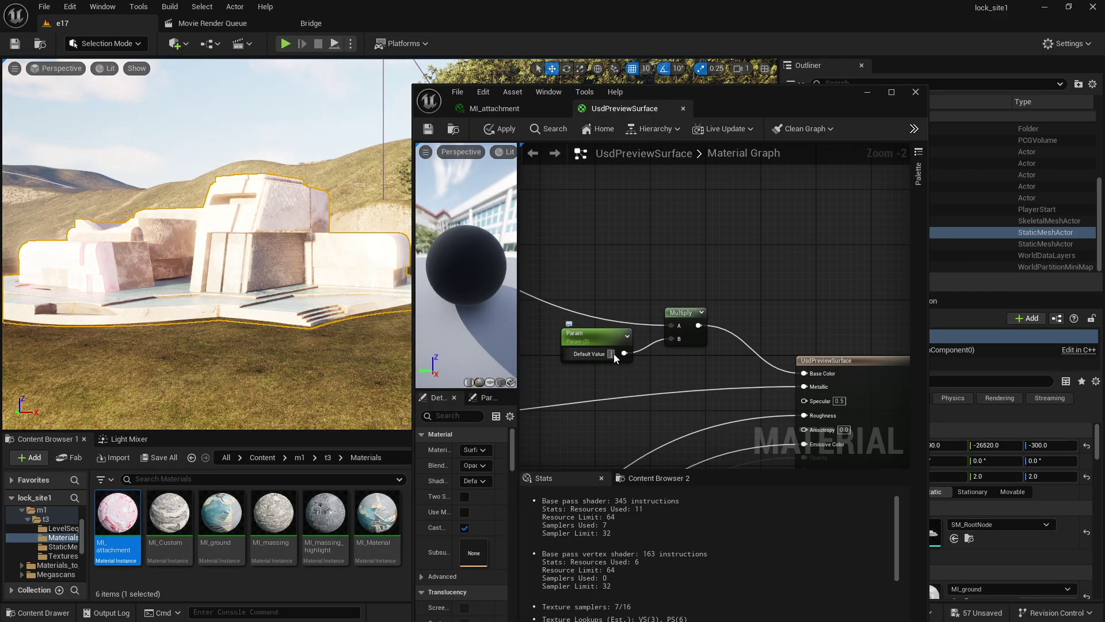
text(0.2)
key(Return)
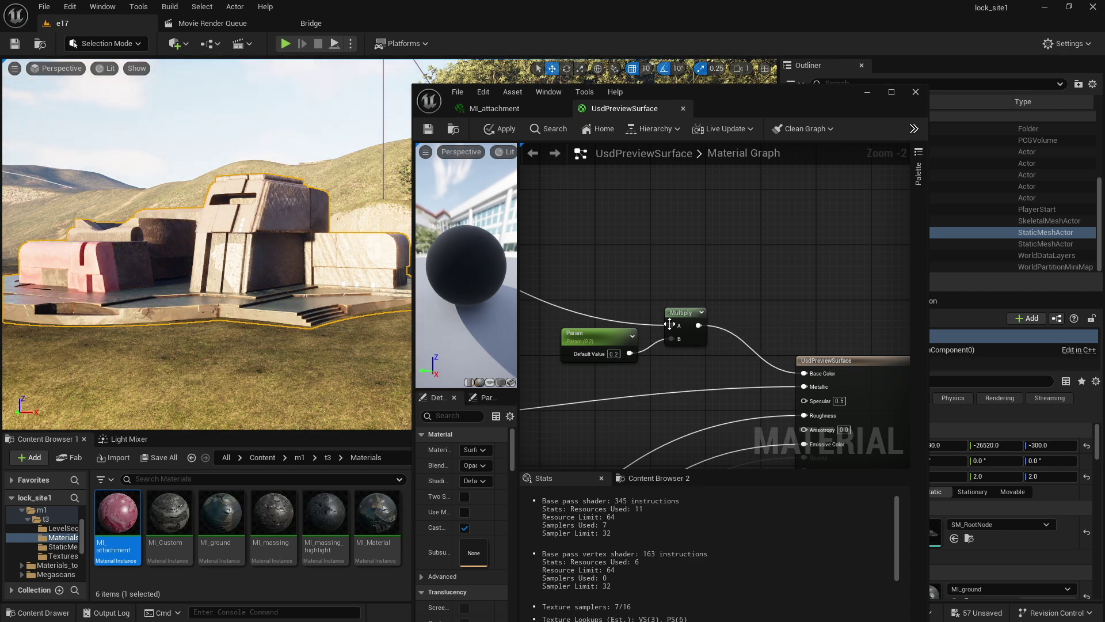
- Apply the UsdPreviewSurface changes to the original material and close the material editor window
right_drag(529, 282, 685, 305)
scroll(685, 305, down, 5)
right_drag(599, 295, 649, 323)
scroll(607, 293, up, 4)
scroll(638, 275, down, 2)
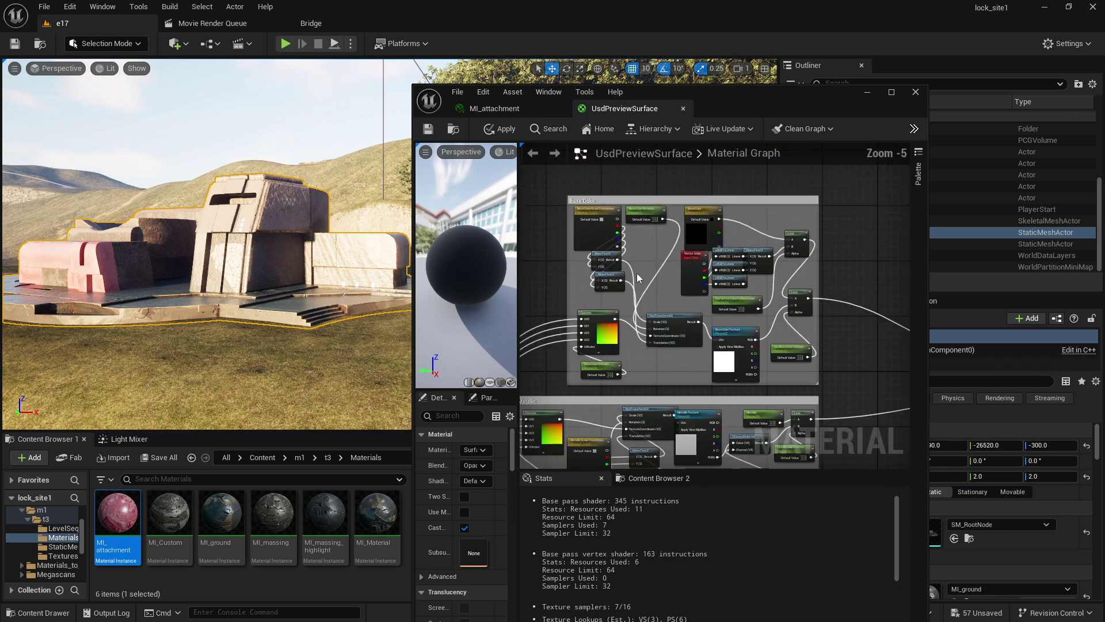
right_drag(720, 277, 603, 262)
scroll(749, 322, up, 4)
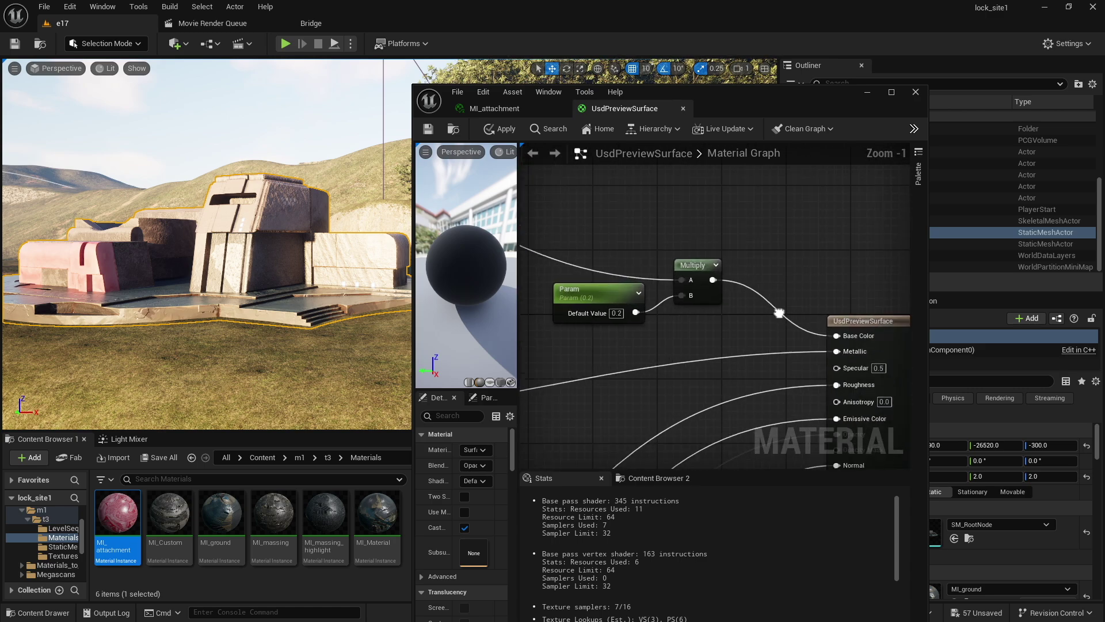
click(498, 130)
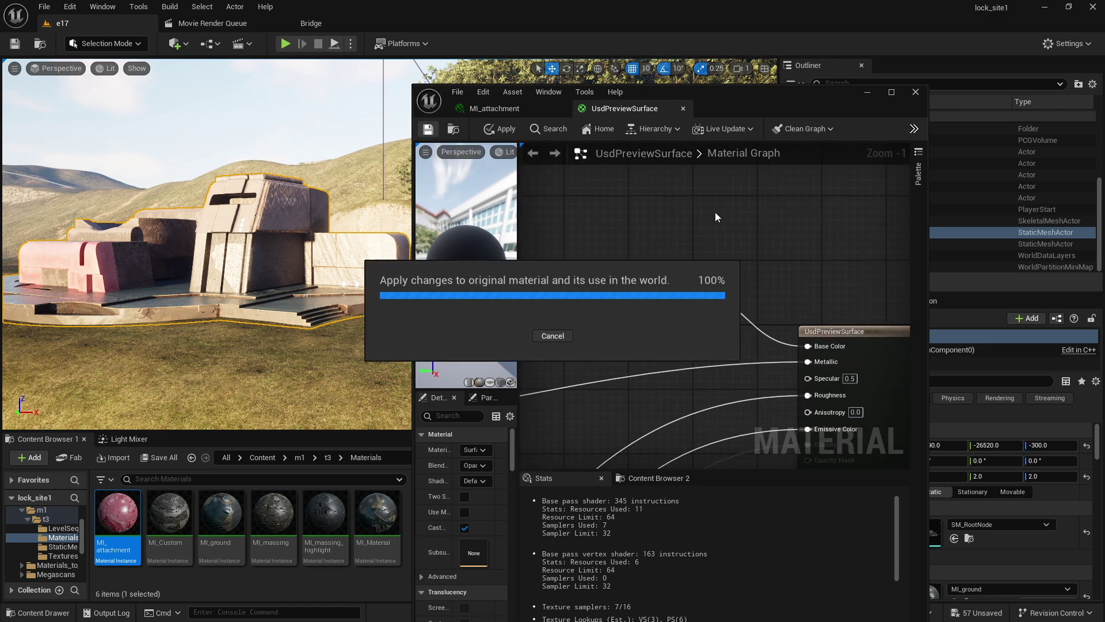
click(915, 92)
- Rotate the level's atmosphere light to try different sun directions on the building, and undo the last rotation
key(a)
mouse_move(344, 238)
right_down()
mouse_move(541, 241)
mouse_move(662, 253)
mouse_move(664, 270)
mouse_move(725, 273)
mouse_move(460, 241)
mouse_move(443, 259)
mouse_move(403, 236)
mouse_move(339, 239)
right_up()
key(w)
key(a)
key(d)
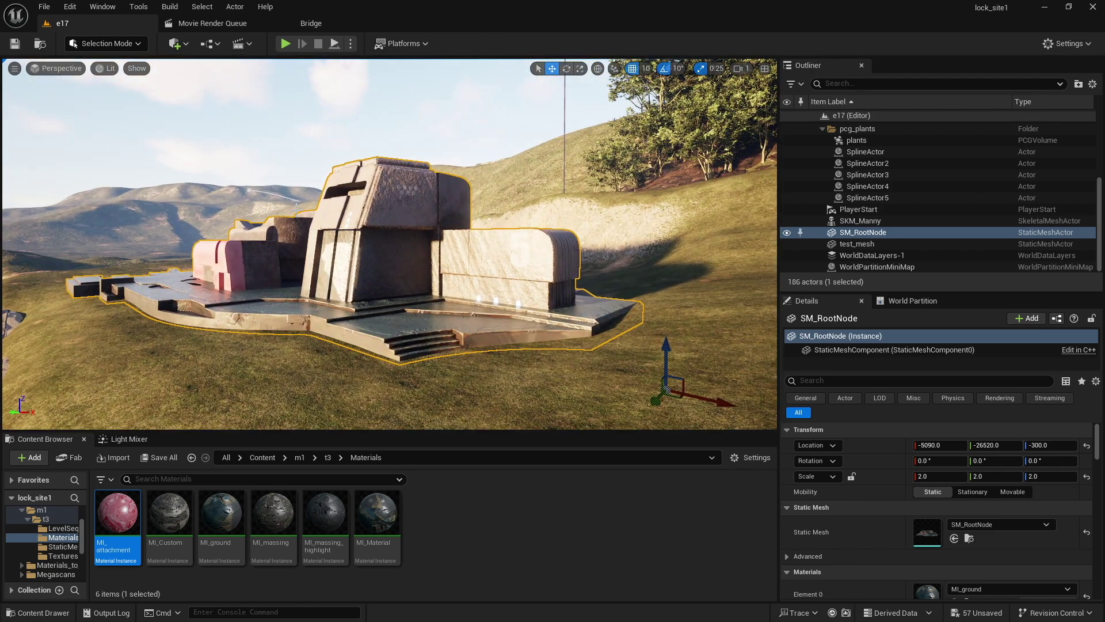
key(ctrl+l)
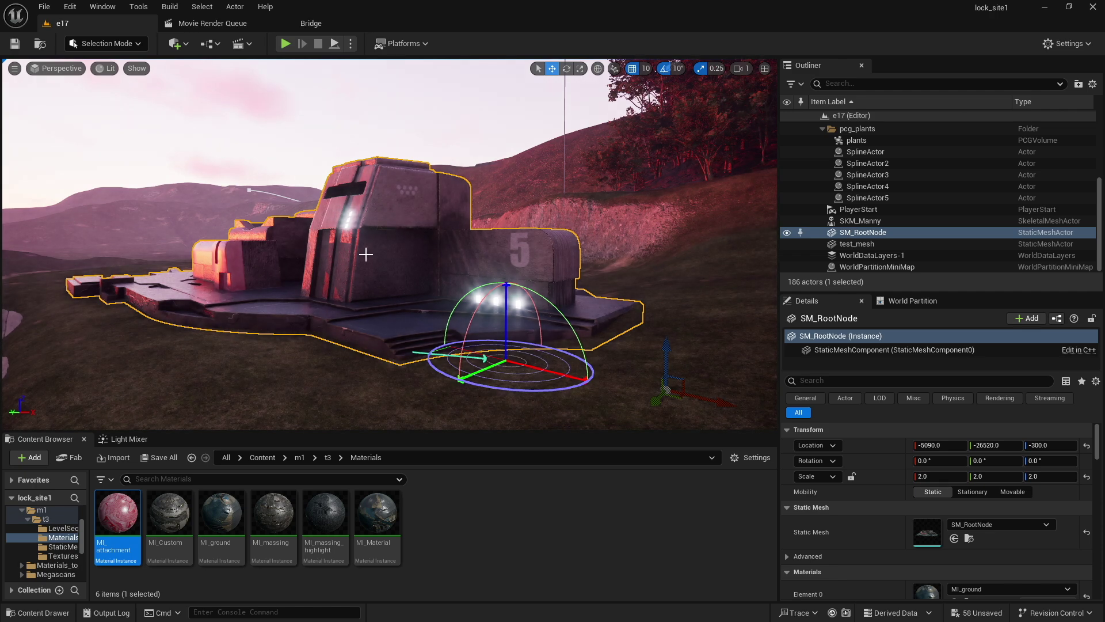
mouse_move(368, 247)
right_down()
mouse_move(461, 247)
mouse_move(368, 247)
right_up()
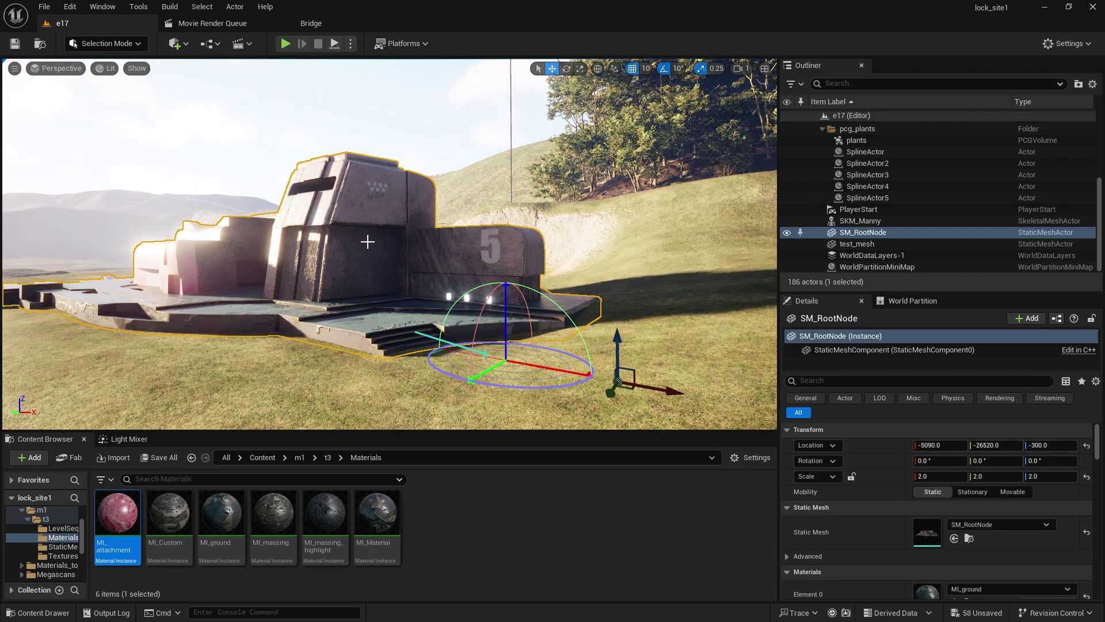
key(ctrl+z)
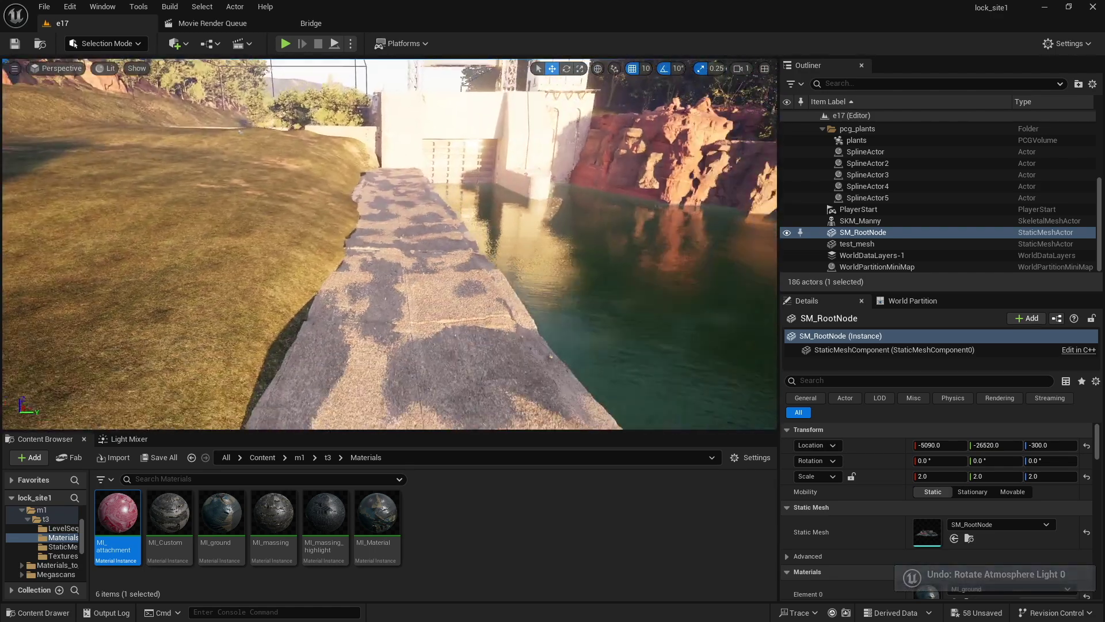
- Run the console command r.raytracing.nanite.mode 1 to correct the patchy shadows on the stone path
right_drag(340, 262, 599, 270)
right_drag(129, 159, 176, 187)
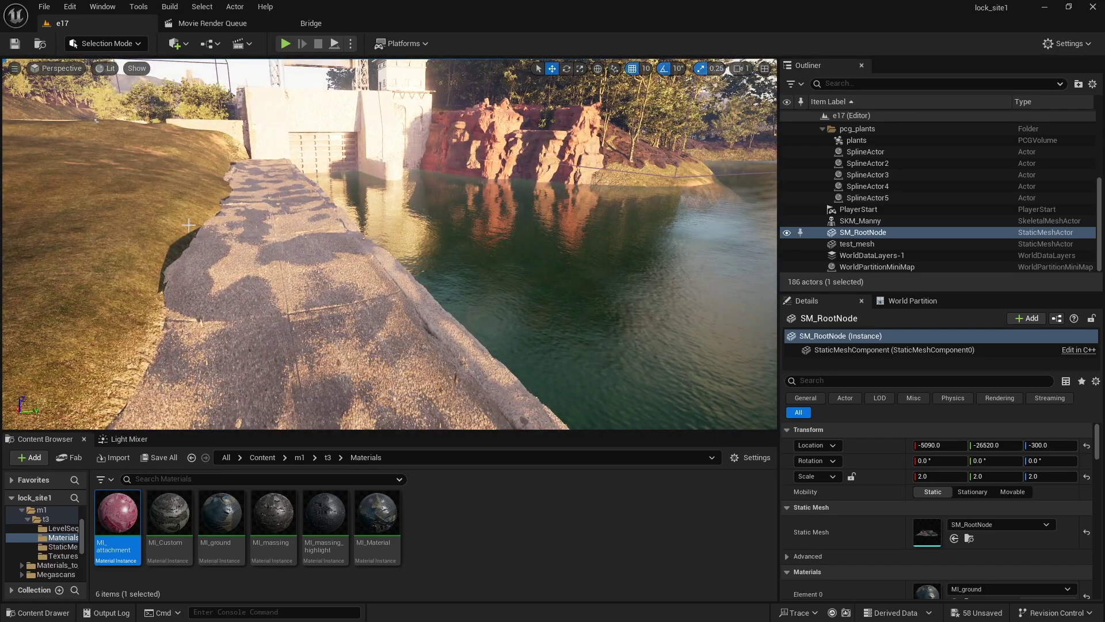
right_drag(244, 210, 244, 276)
right_drag(157, 274, 142, 172)
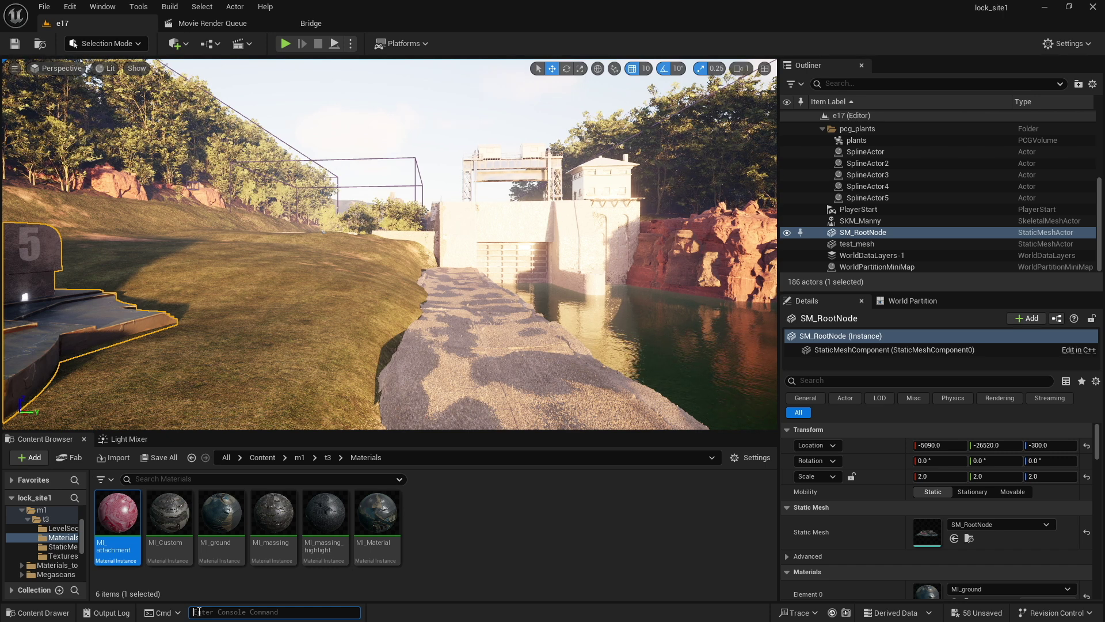
text(r.raytracing.nanite.mode)
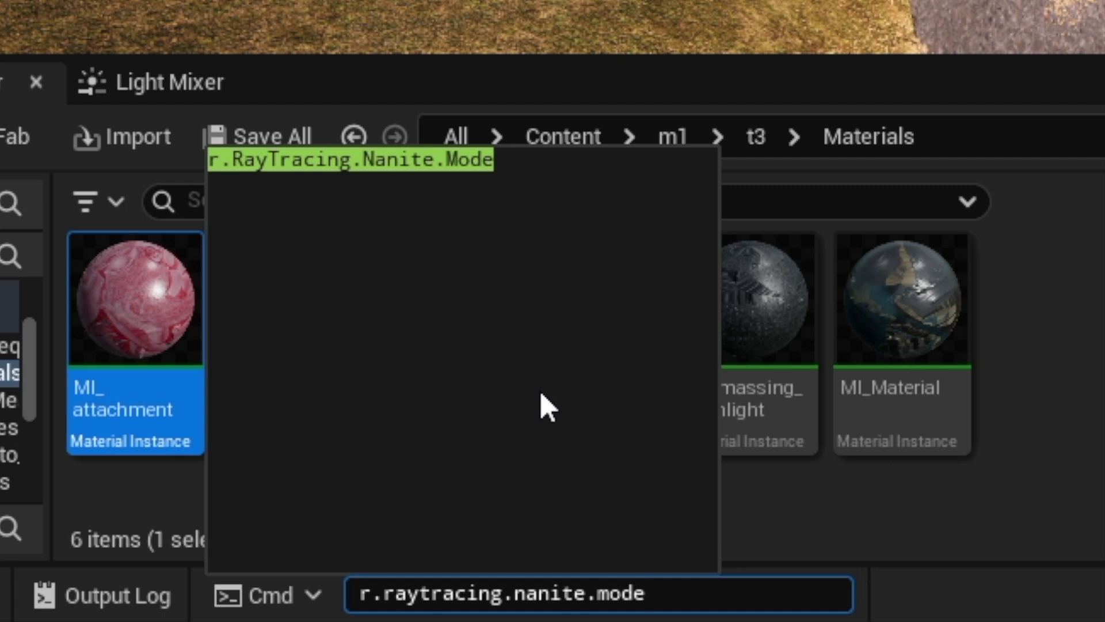
text(1)
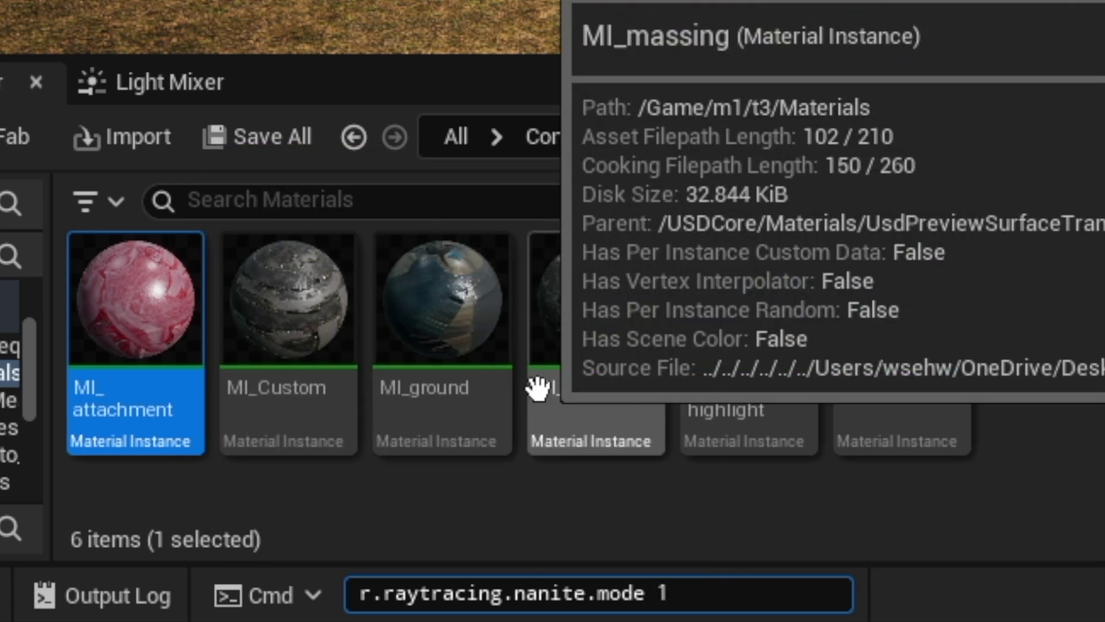
key(Return)
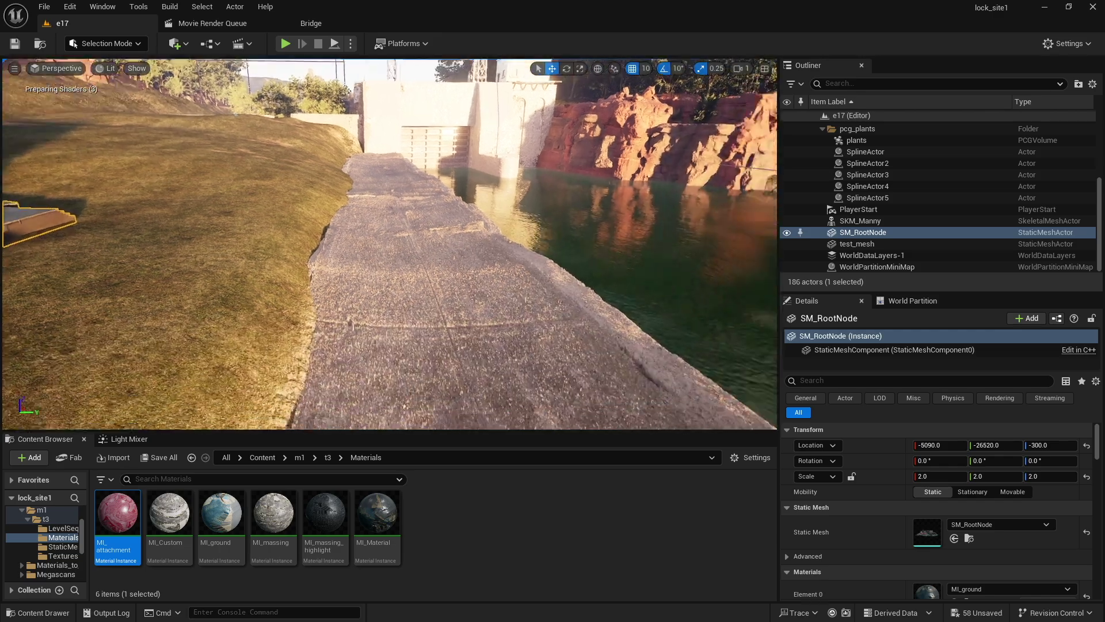
- Inspect the SM_RootNode building and the surrounding path's shading from several sides
key(s)
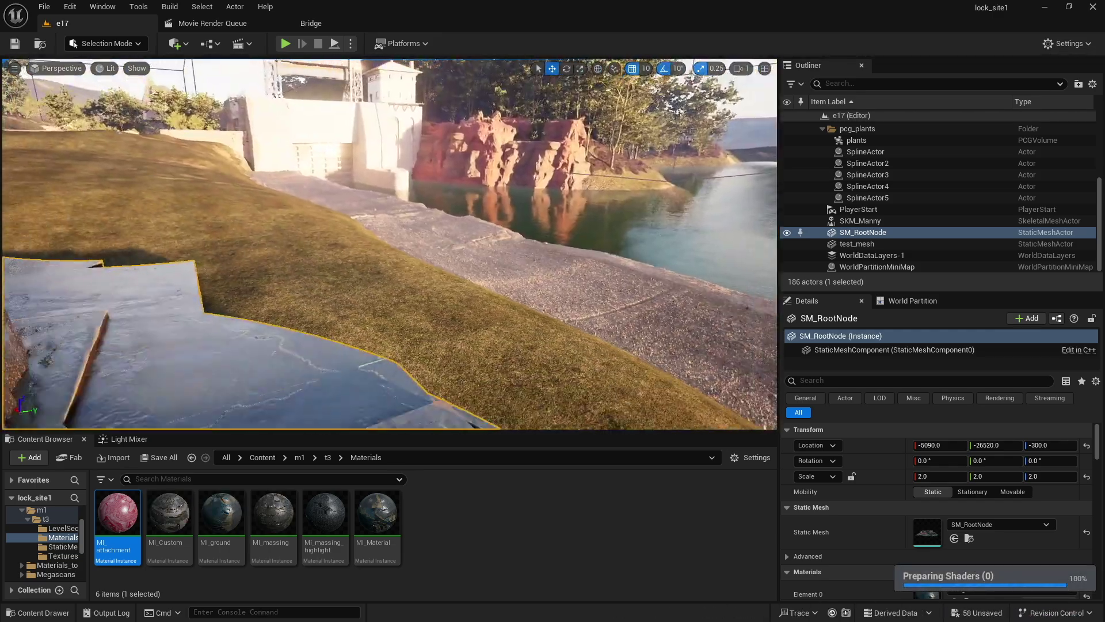
key(d)
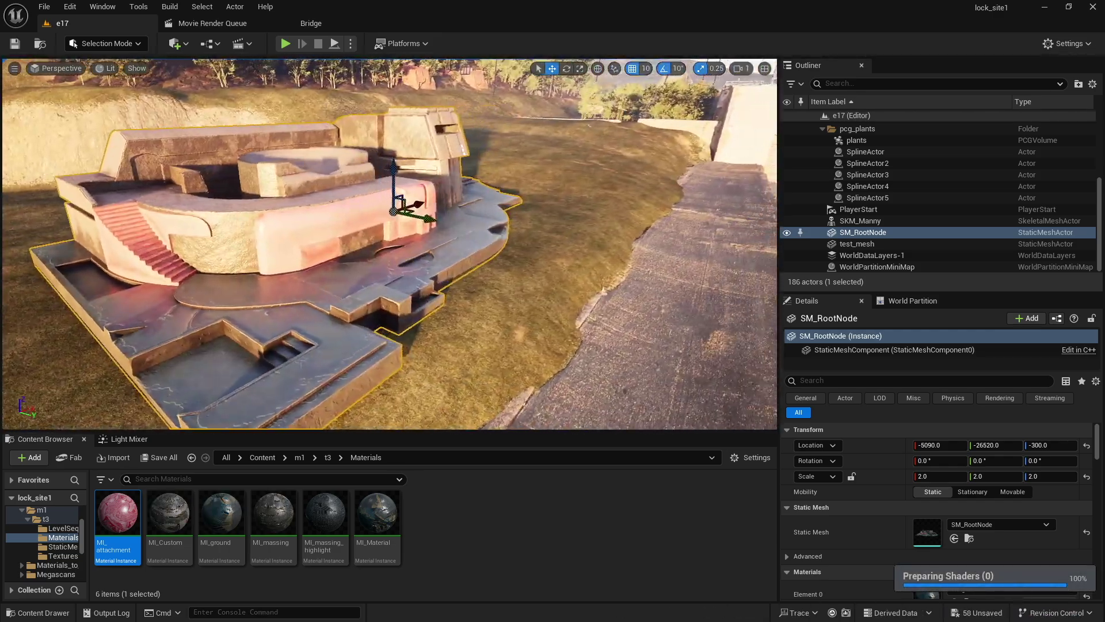
key(s)
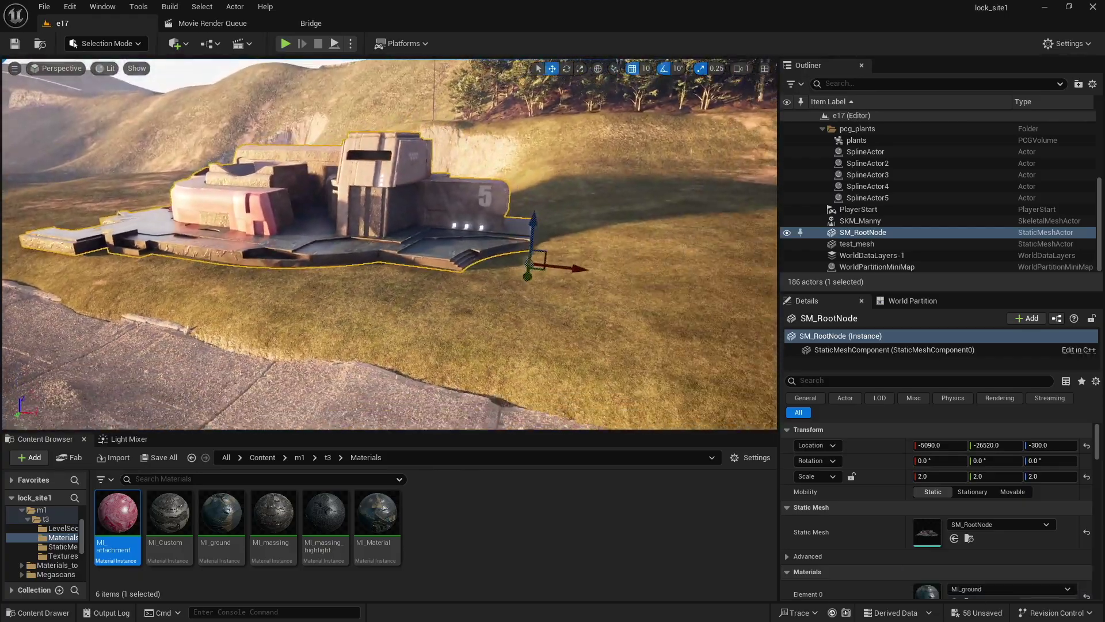
key(w)
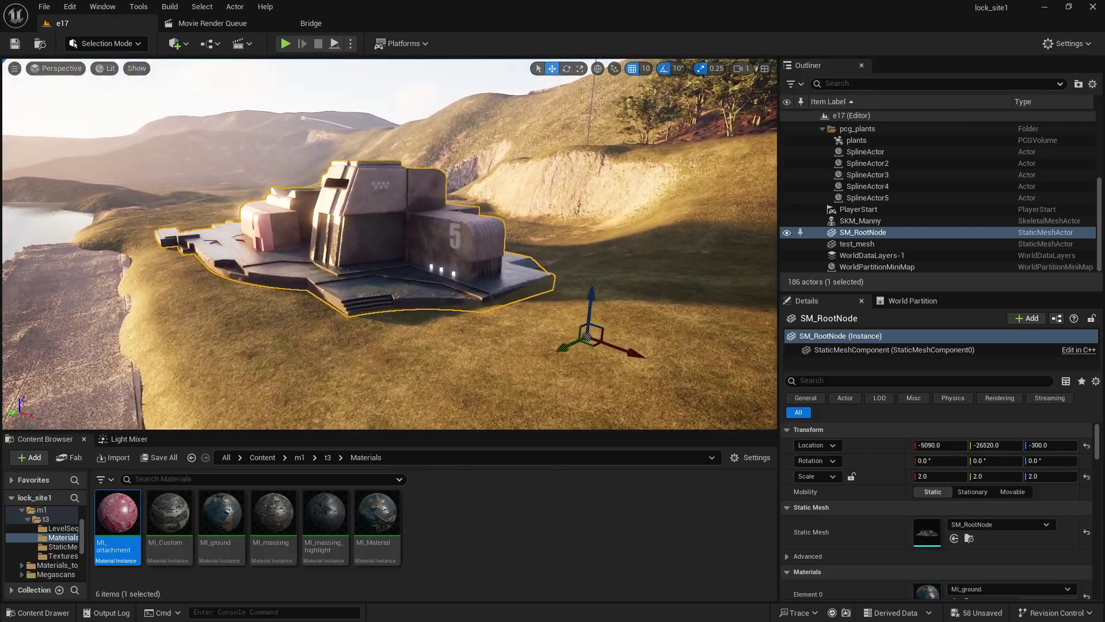
key(d)
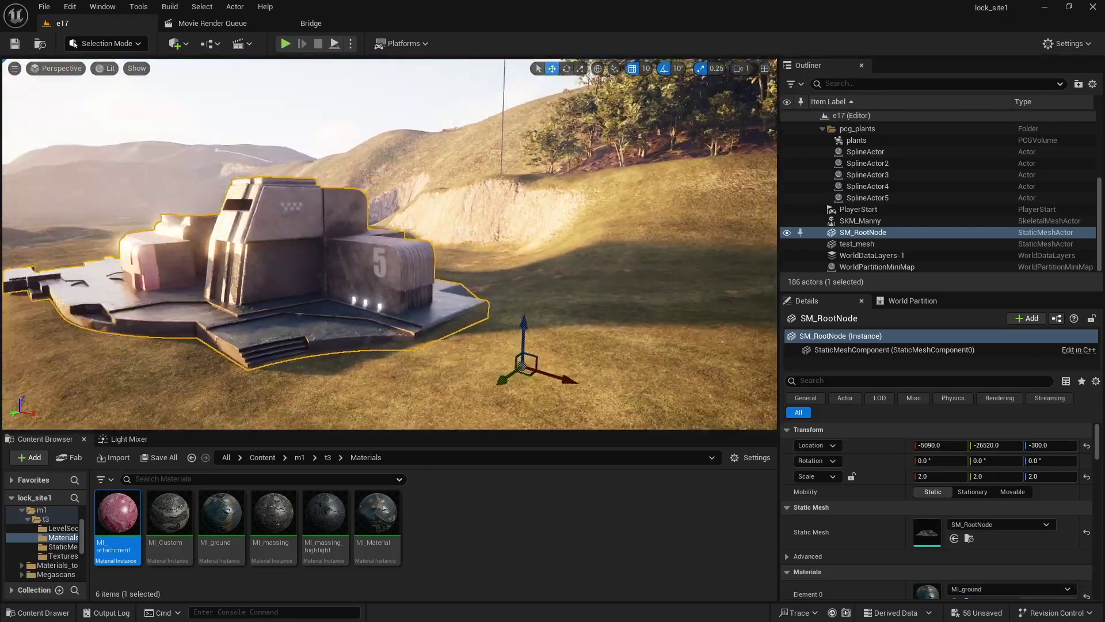